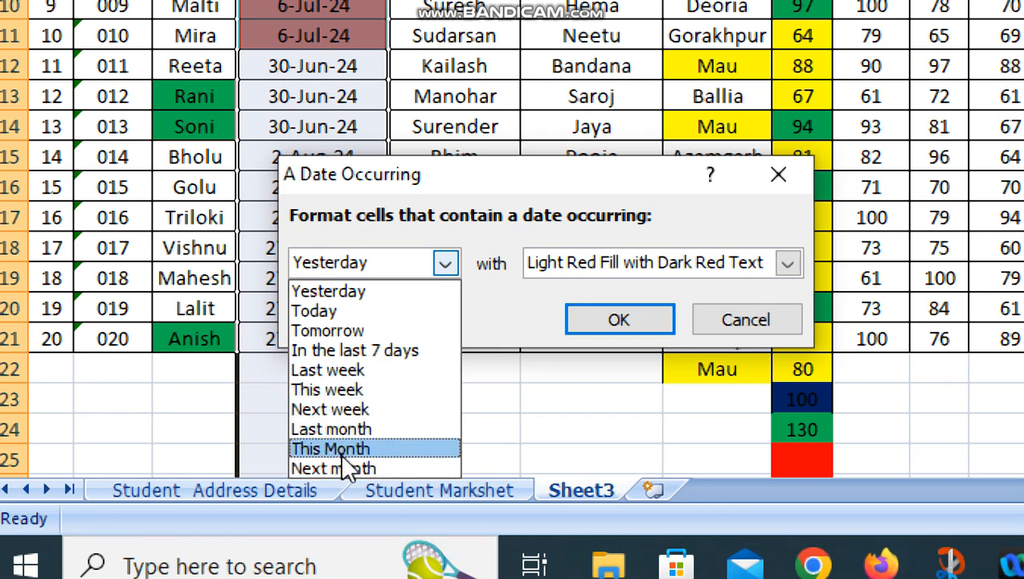
- Highlight dates occurring last month in the Date of Joining column with a custom black fill
left_click(339, 432)
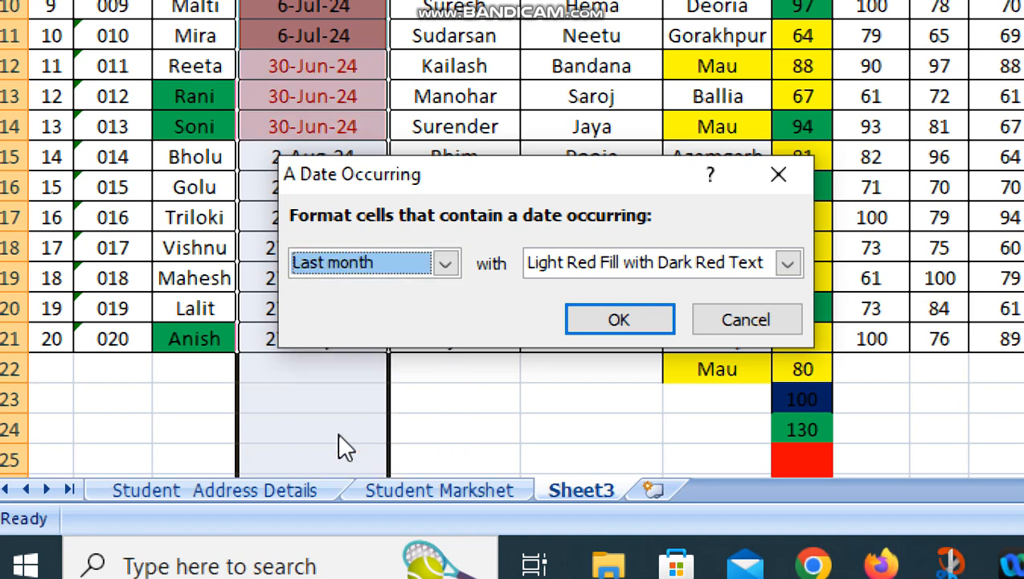
left_click(790, 265)
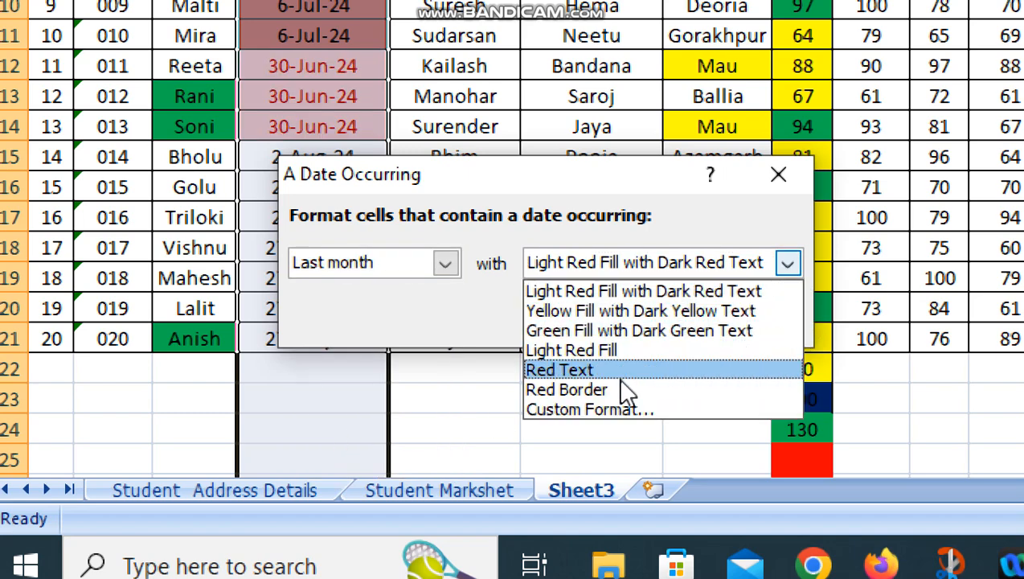
left_click(607, 407)
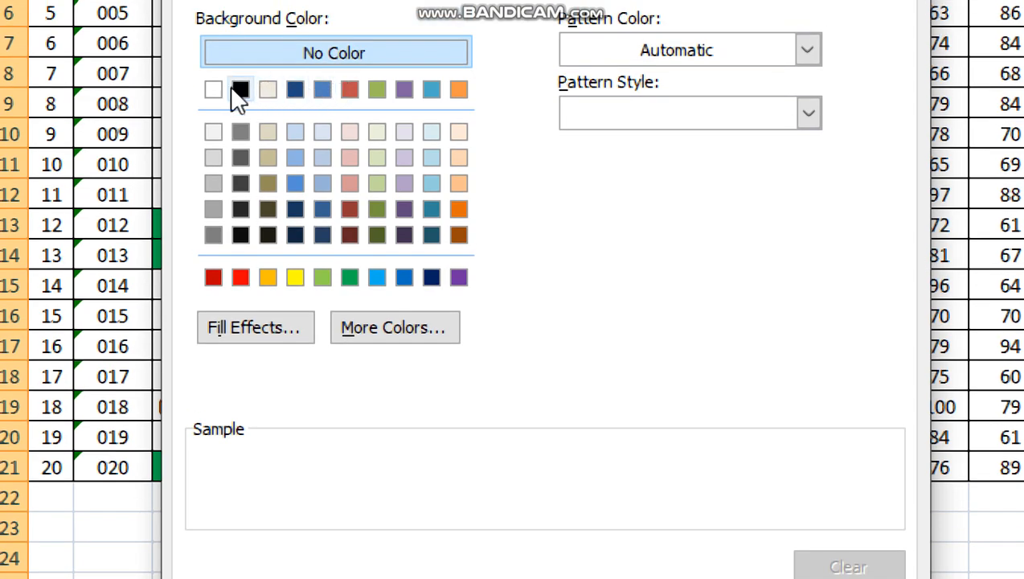
left_click(238, 90)
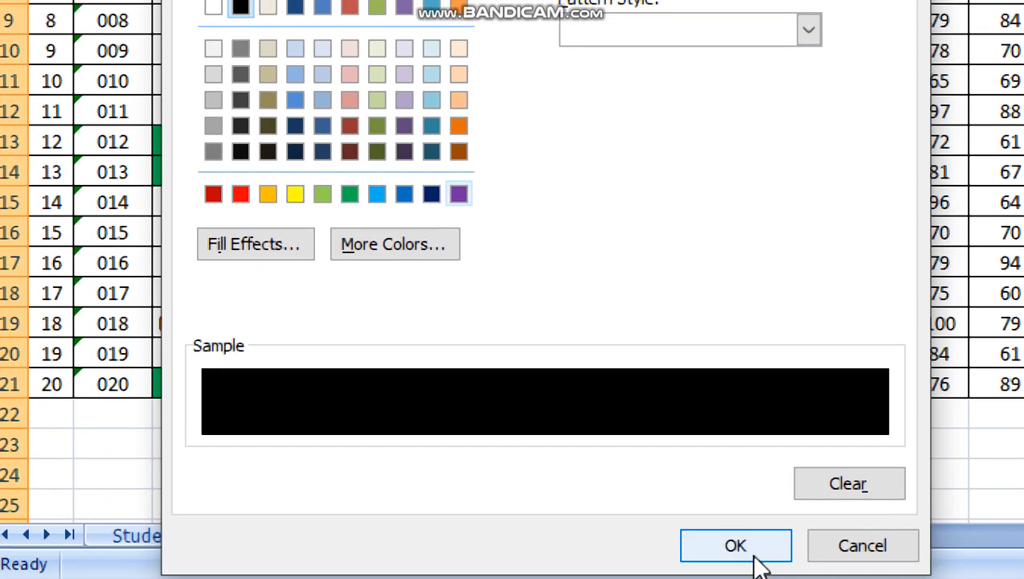
left_click(753, 553)
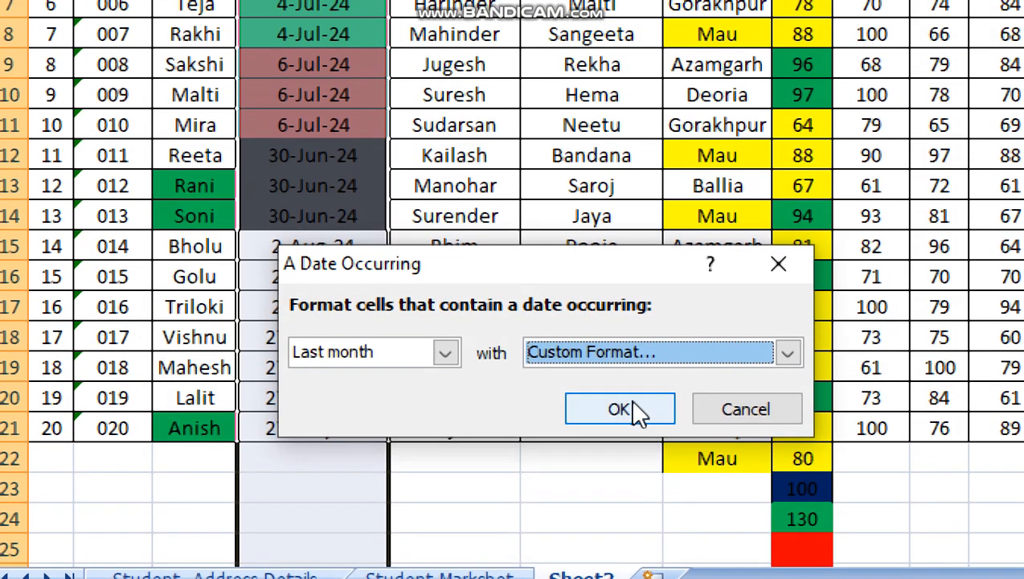
left_click(619, 409)
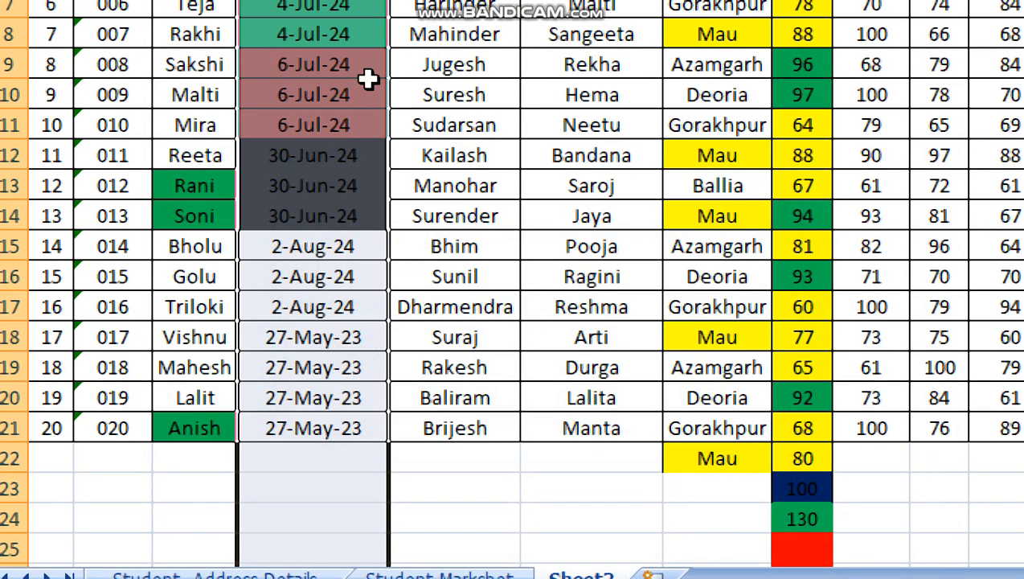
- Try to give the three blacked-out date cells D12:D14 a red fill
left_click(312, 154)
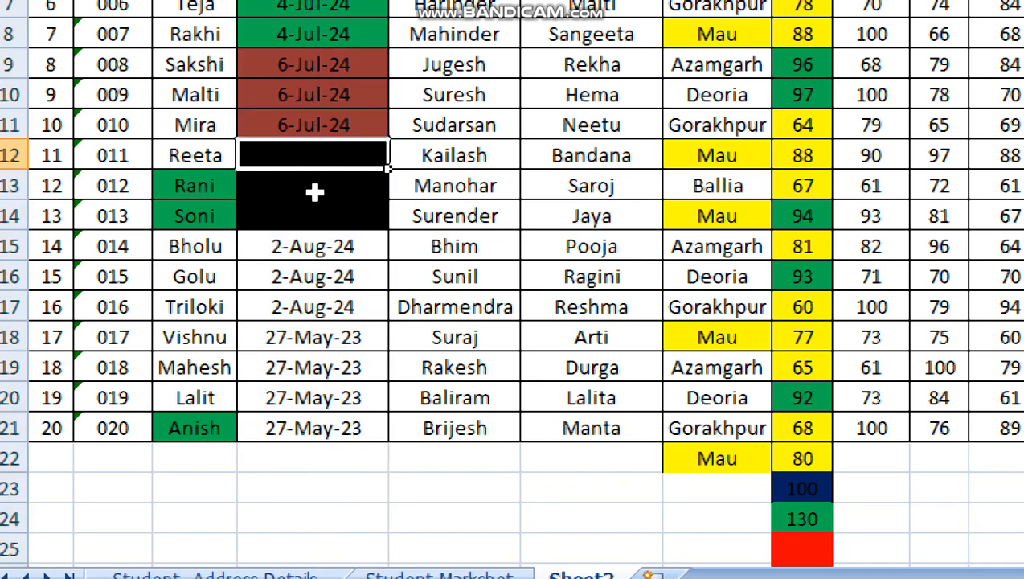
left_click(315, 192)
left_click(315, 219)
left_click(320, 190)
left_click(324, 154)
key("shift+Down")
key("shift+Down")
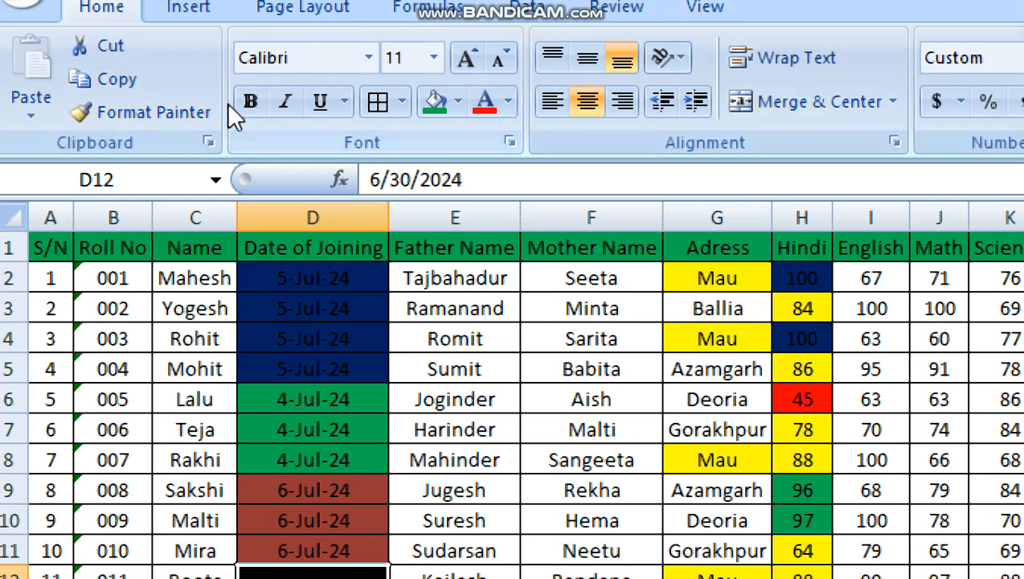
left_click(457, 102)
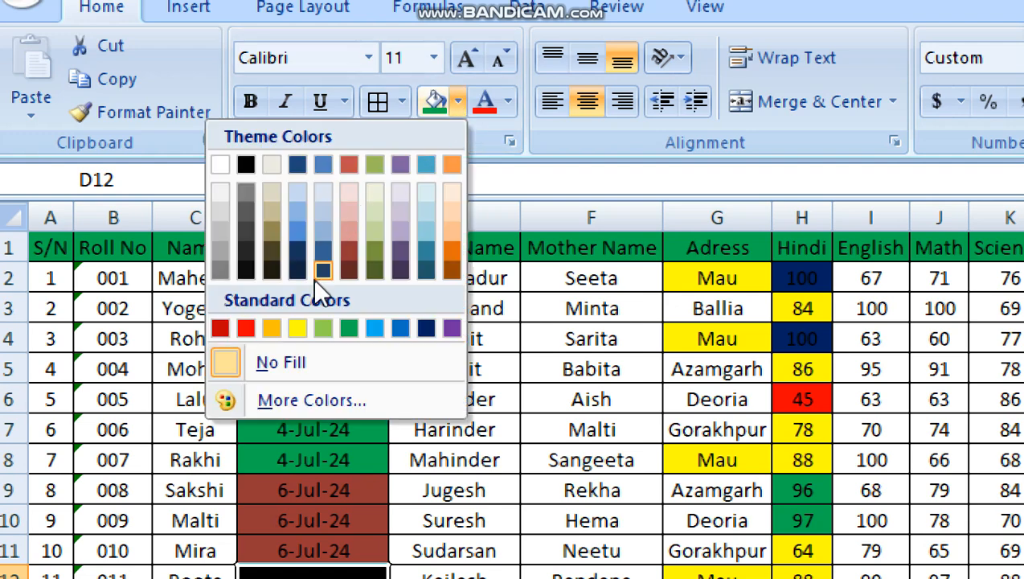
left_click(241, 328)
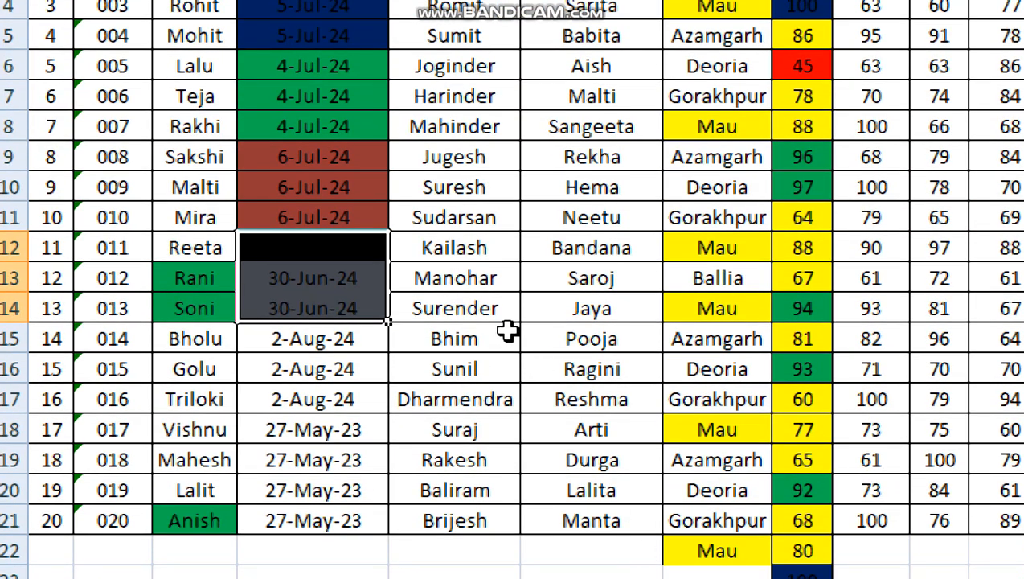
- Set the font colour of the date cells D12:D14 to red
left_click(508, 331)
left_click_drag(336, 249, 336, 315)
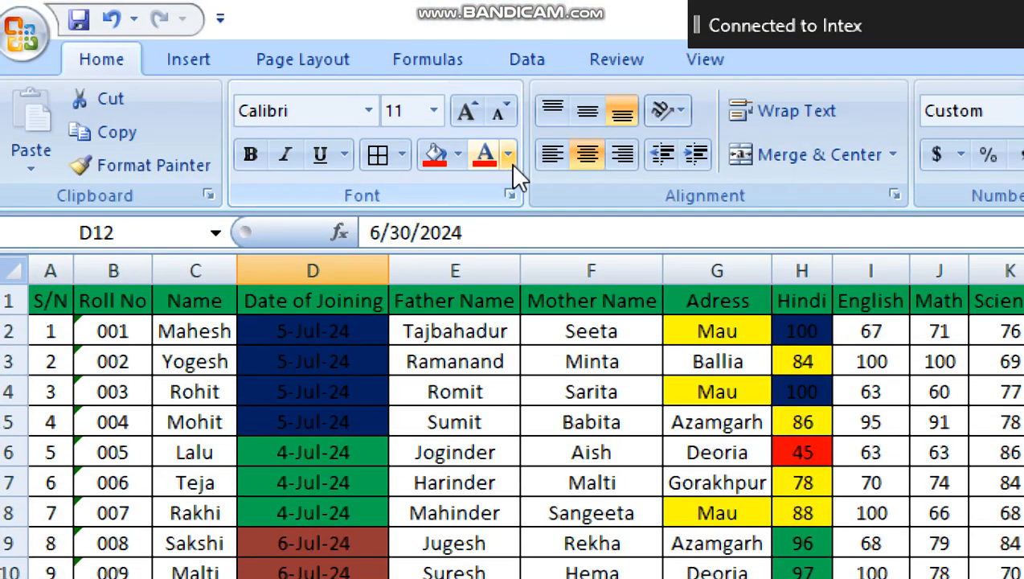
left_click(509, 161)
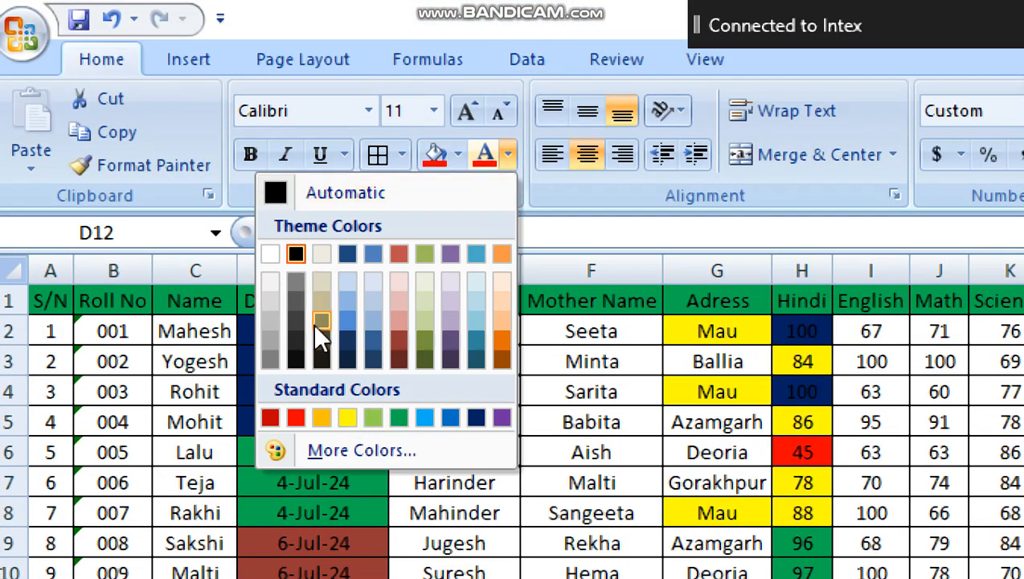
left_click(296, 417)
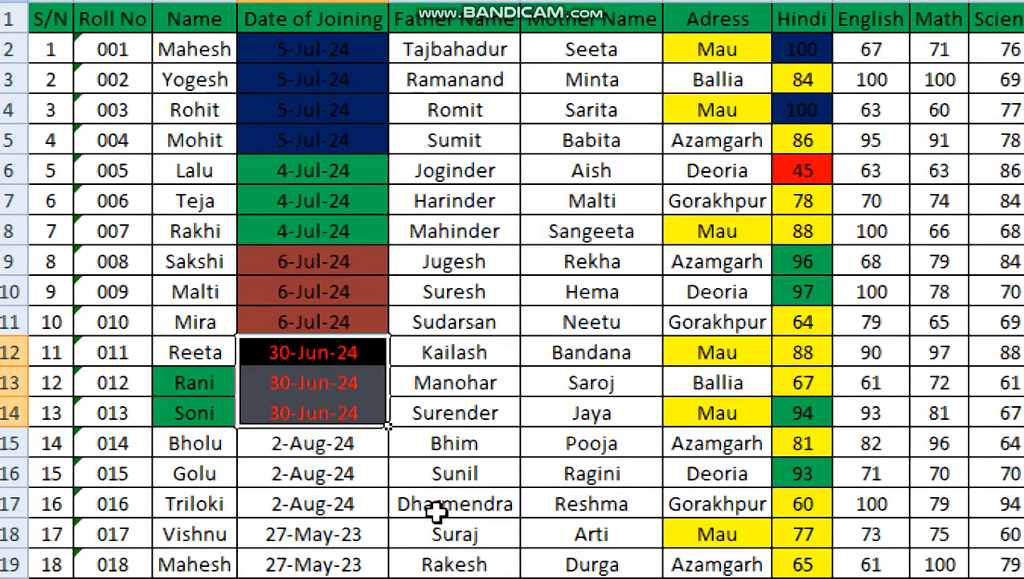
left_click(410, 443)
left_click(338, 360)
left_click(336, 379)
left_click(339, 407)
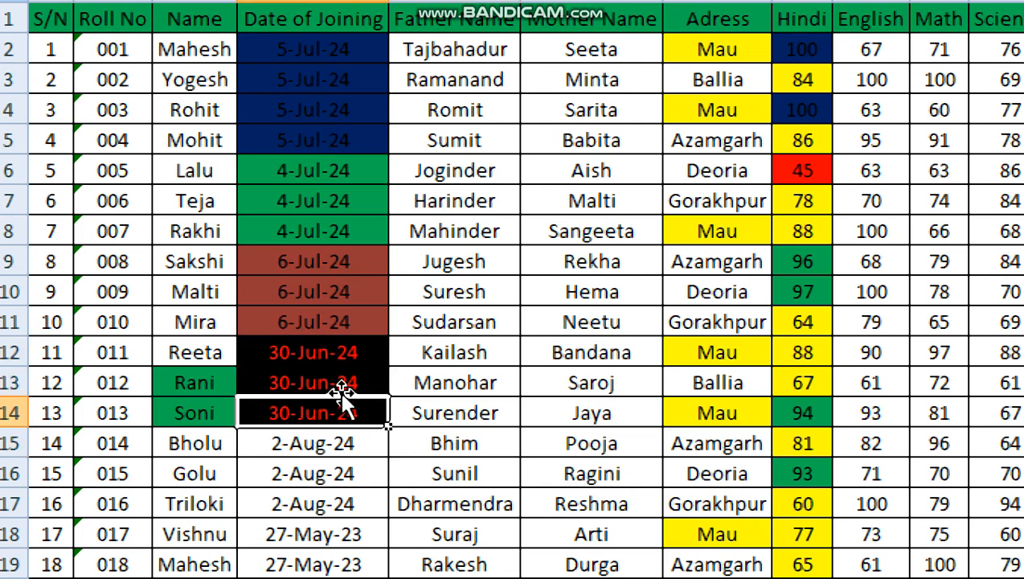
left_click(341, 358)
left_click(339, 384)
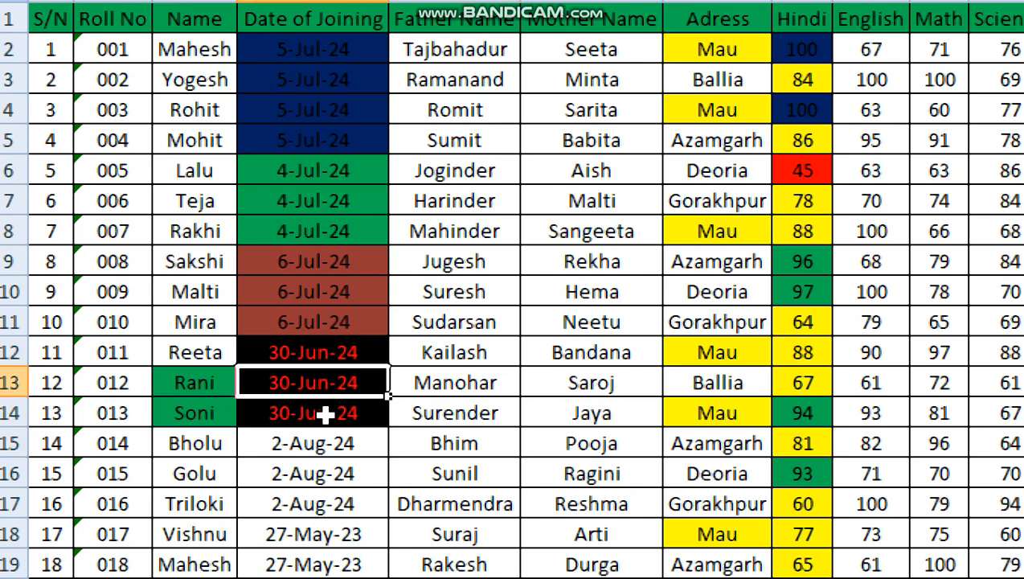
left_click(326, 414)
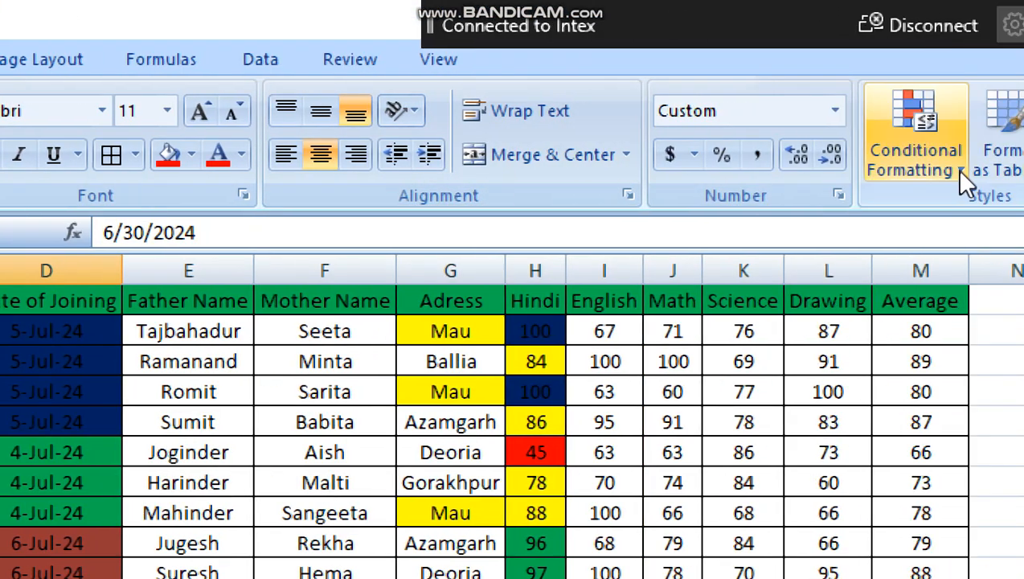
left_click(931, 161)
mouse_move(836, 215)
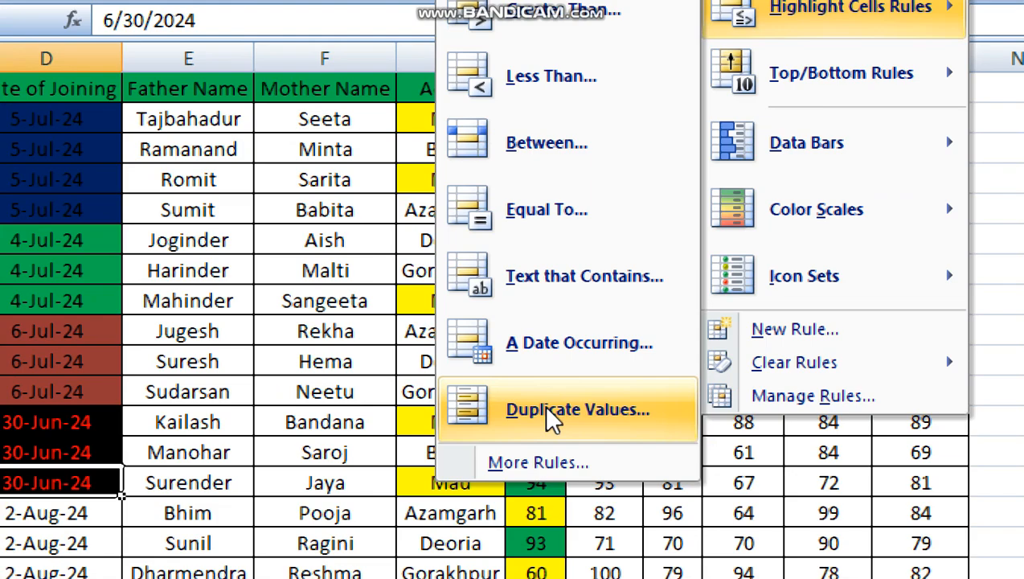
left_click(234, 210)
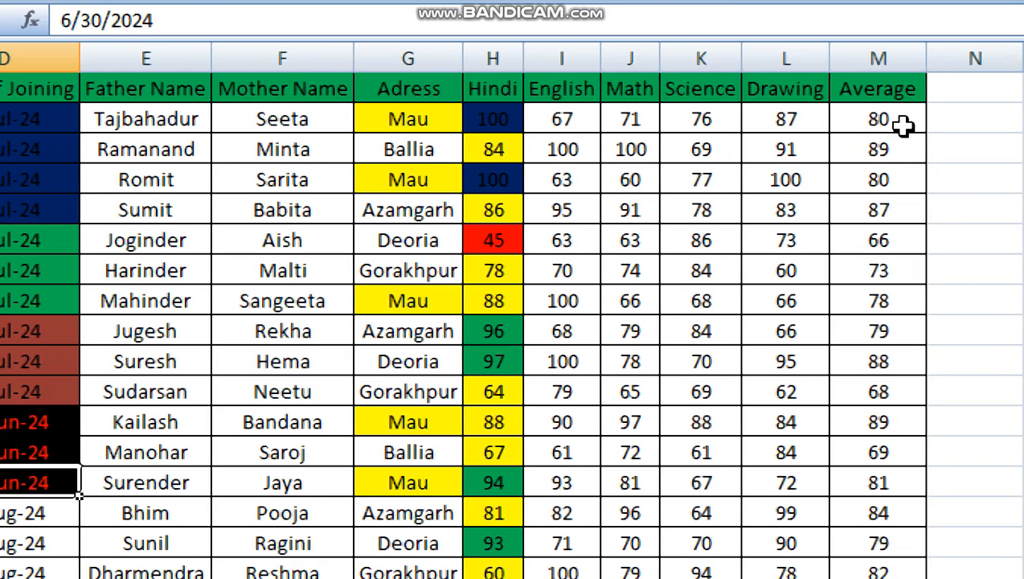
- Highlight duplicate values in the Average column M with a custom orange fill
left_click(885, 58)
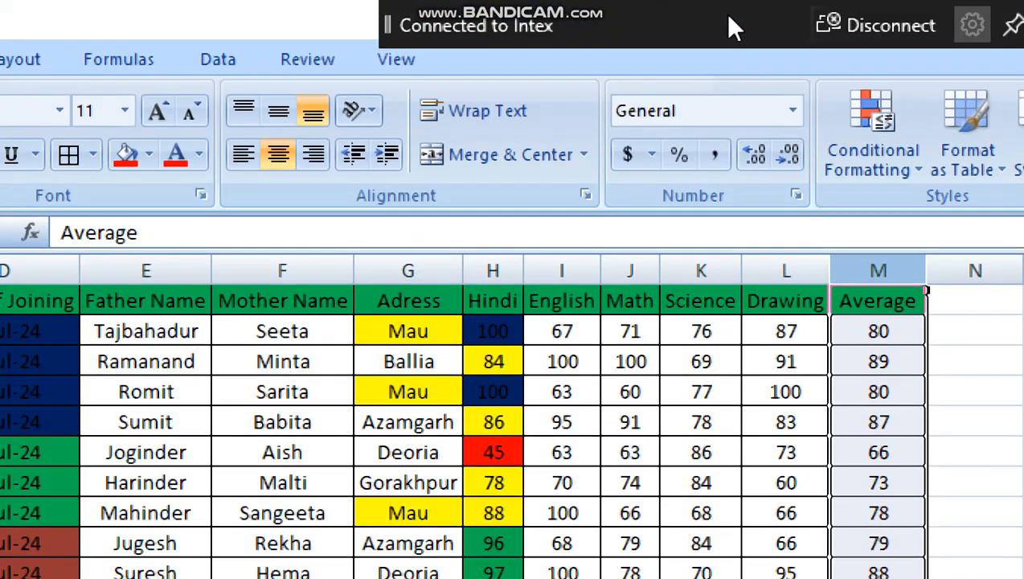
left_click(857, 103)
mouse_move(837, 217)
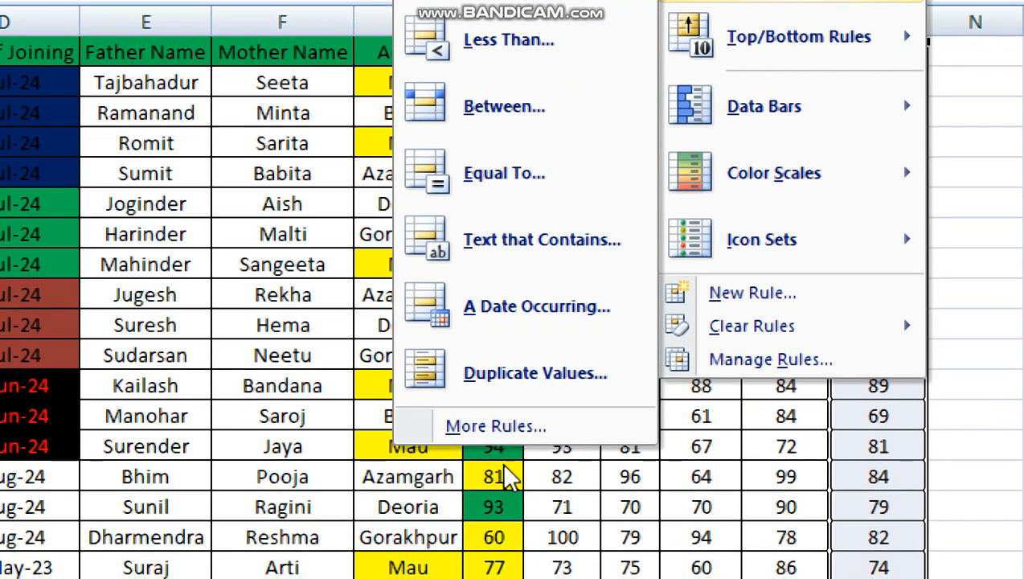
left_click(533, 362)
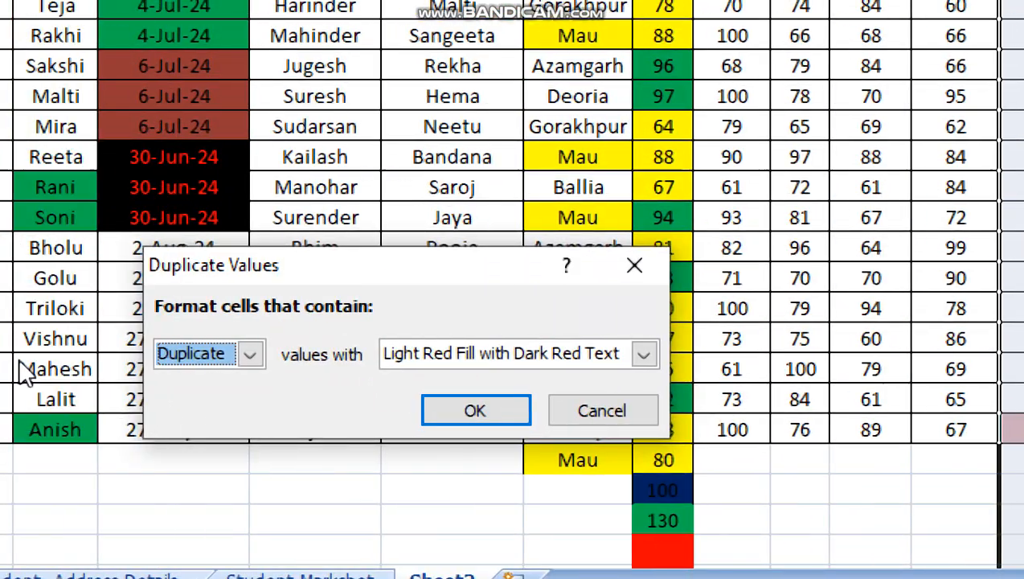
left_click(454, 349)
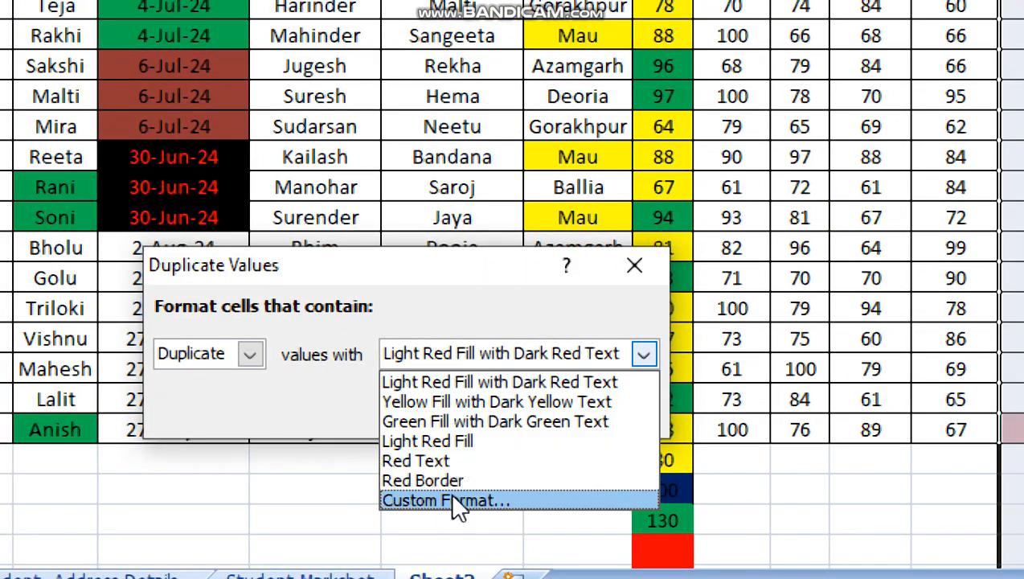
left_click(454, 499)
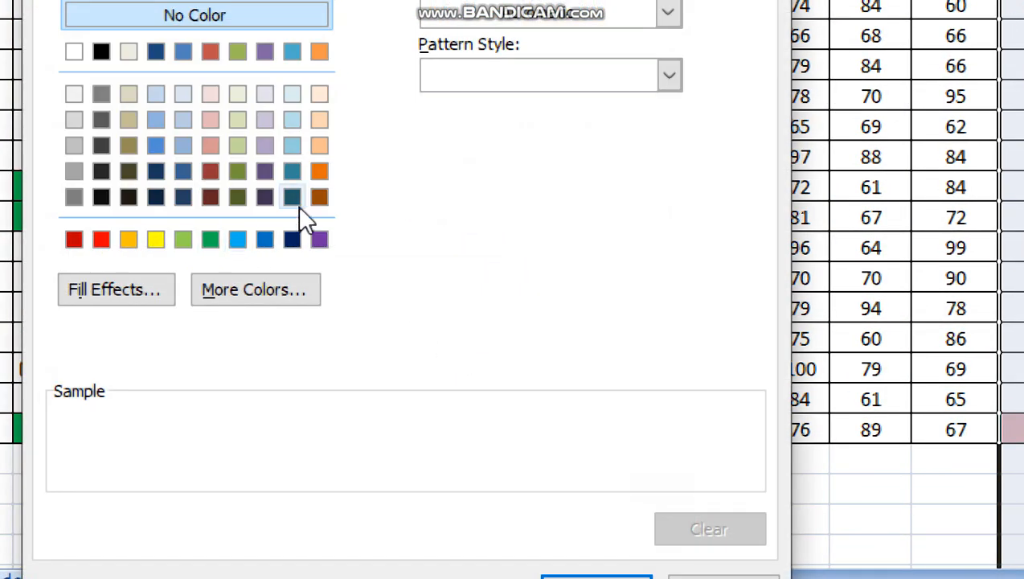
left_click(319, 171)
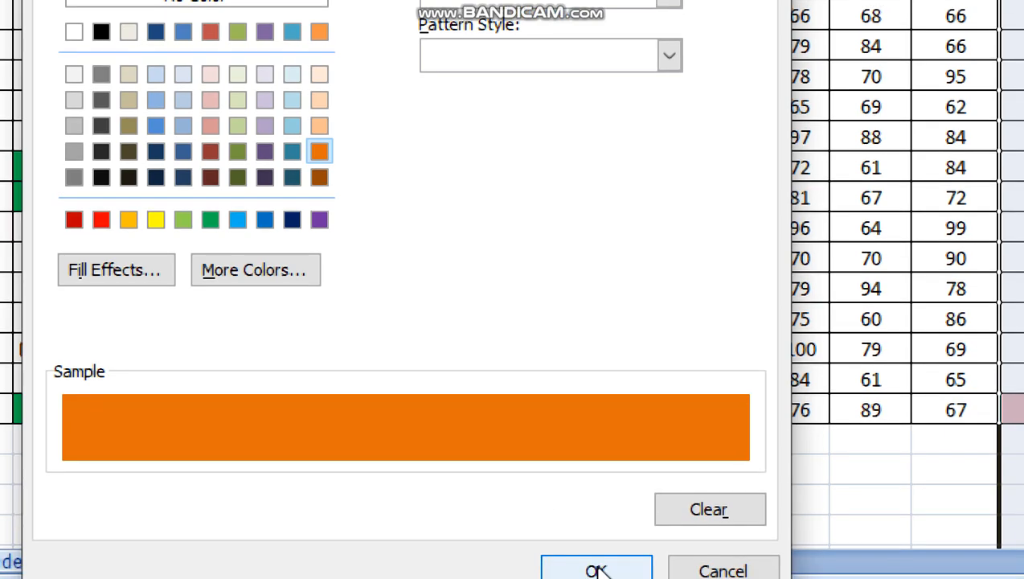
left_click(597, 577)
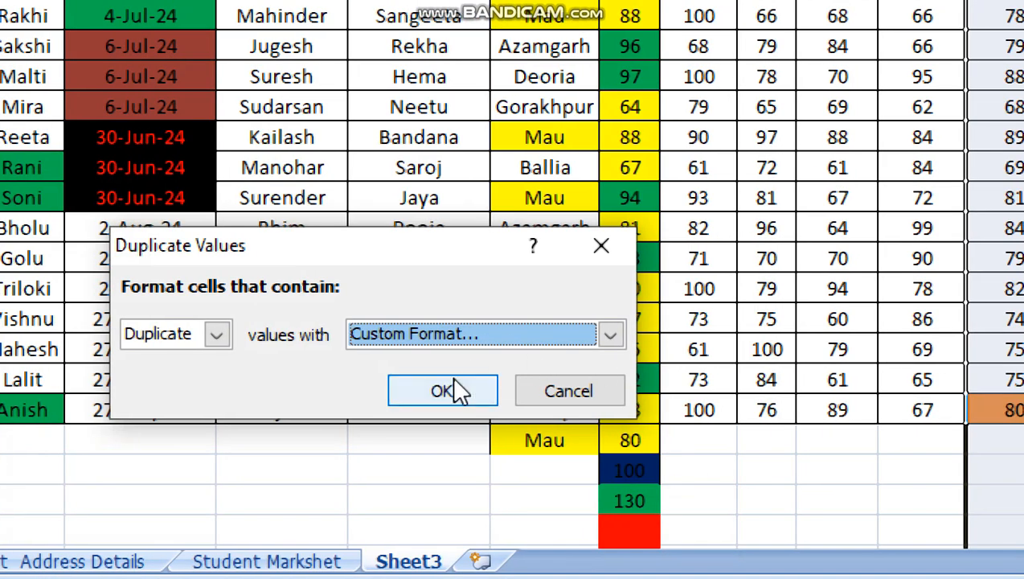
left_click(453, 381)
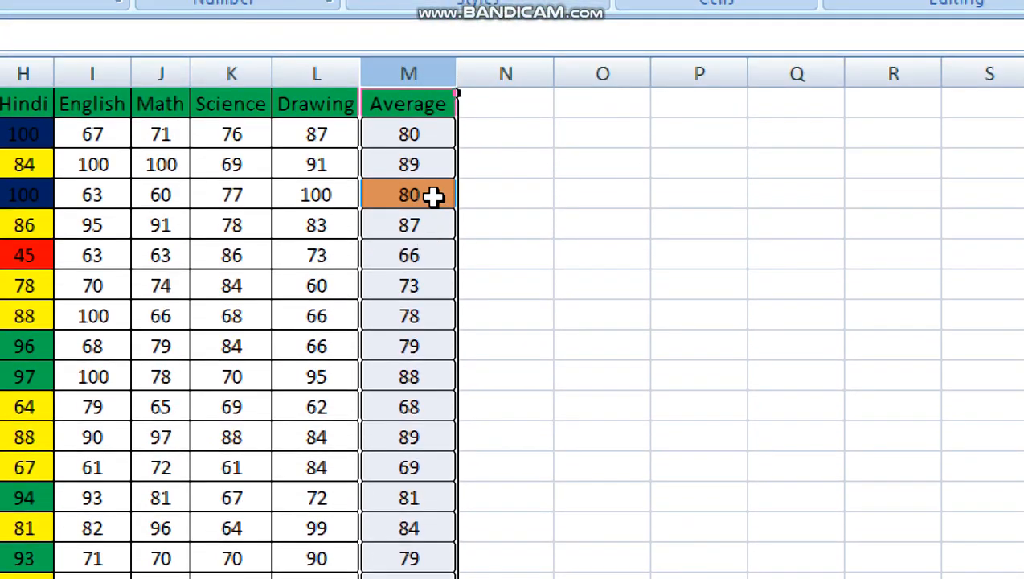
- Examine which equal values in the Average column are highlighted as duplicates
left_click(431, 197)
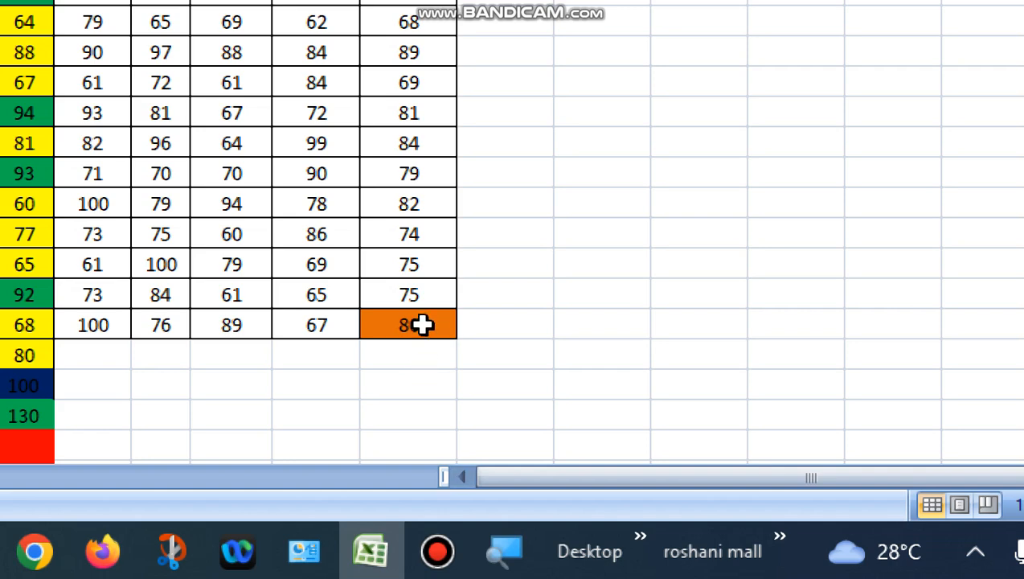
left_click(422, 324)
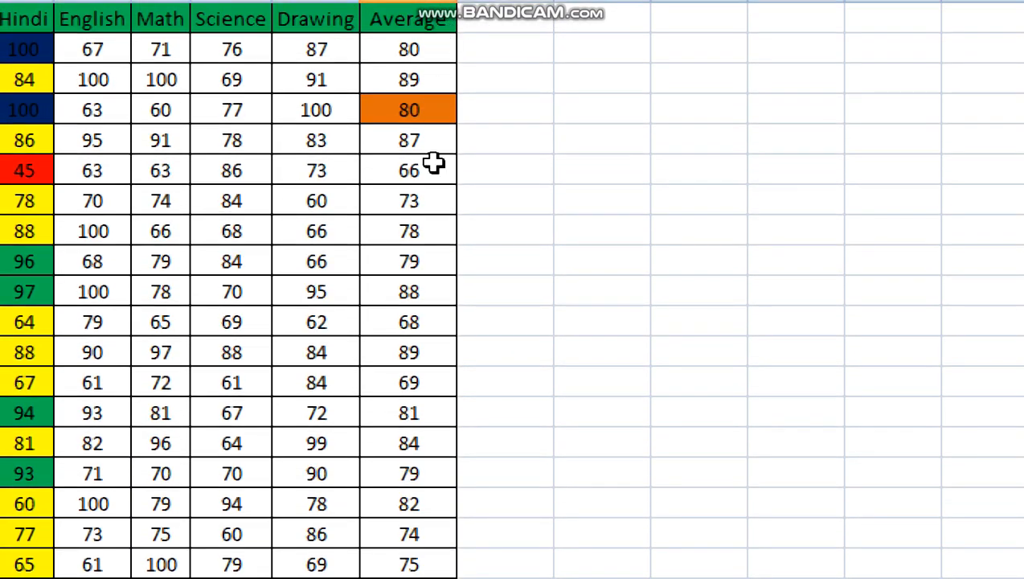
left_click(434, 173)
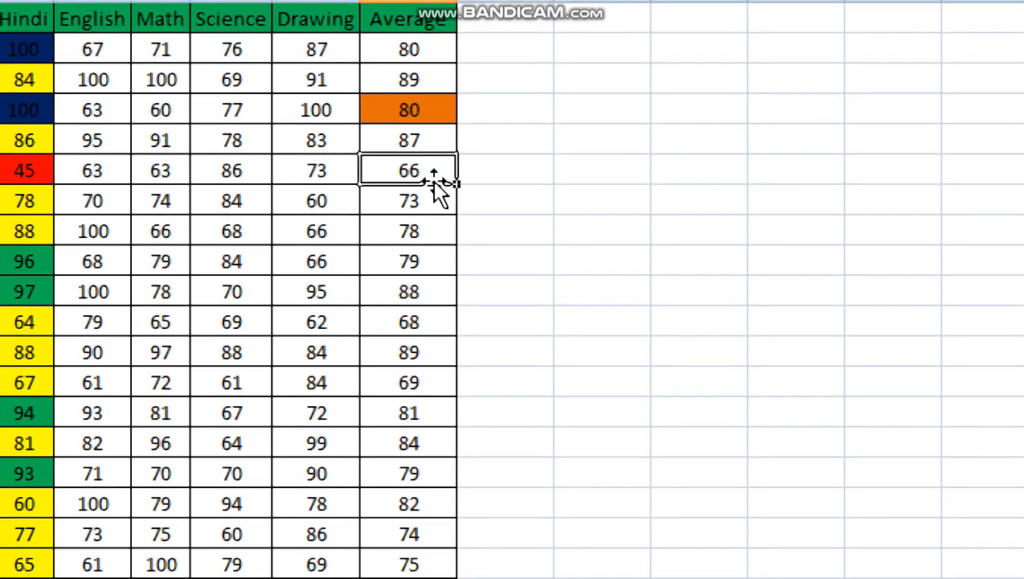
left_click(434, 114)
left_click(409, 53)
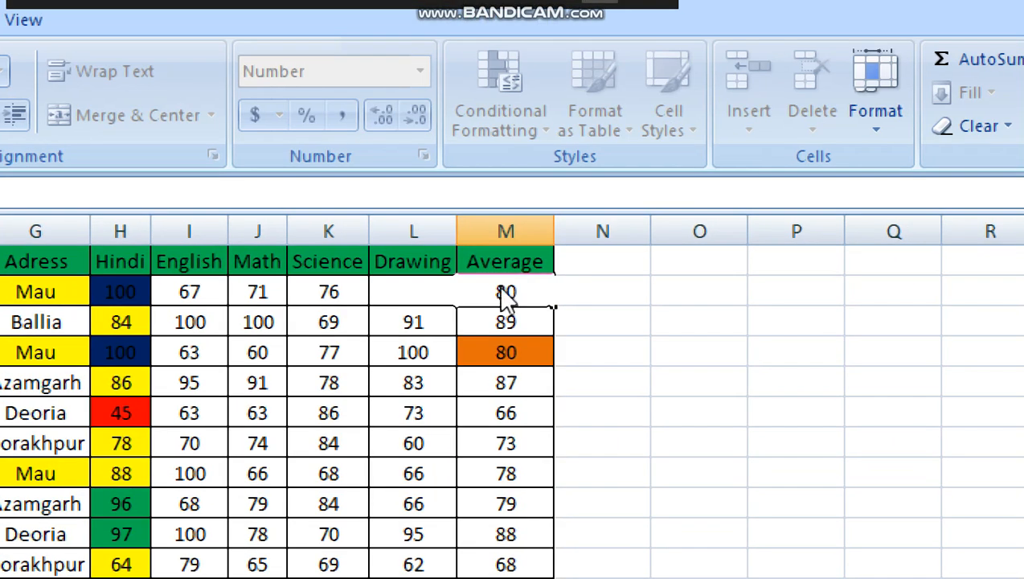
left_click(784, 363)
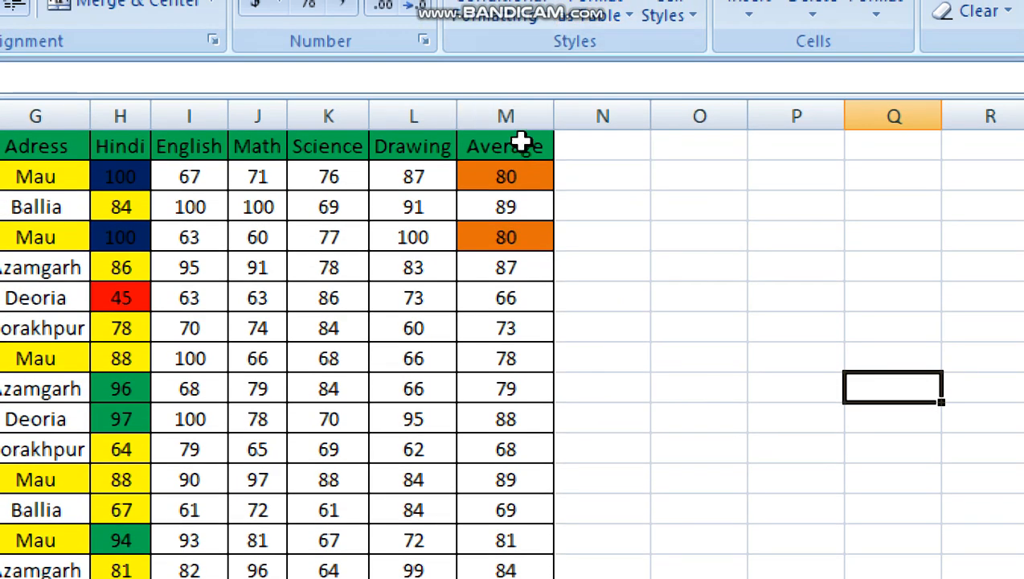
left_click(519, 111)
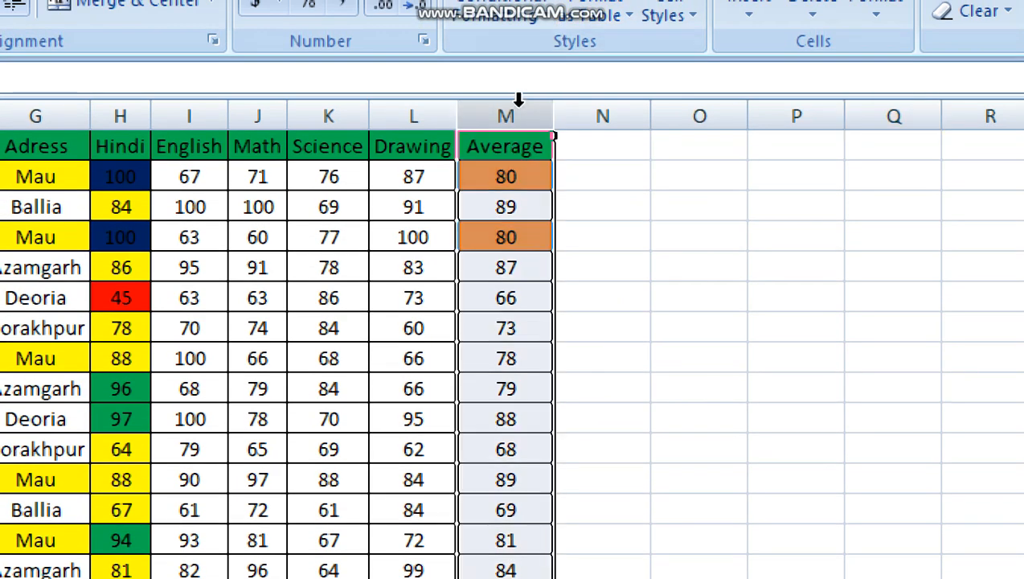
left_click(513, 237)
left_click(515, 328)
left_click(523, 444)
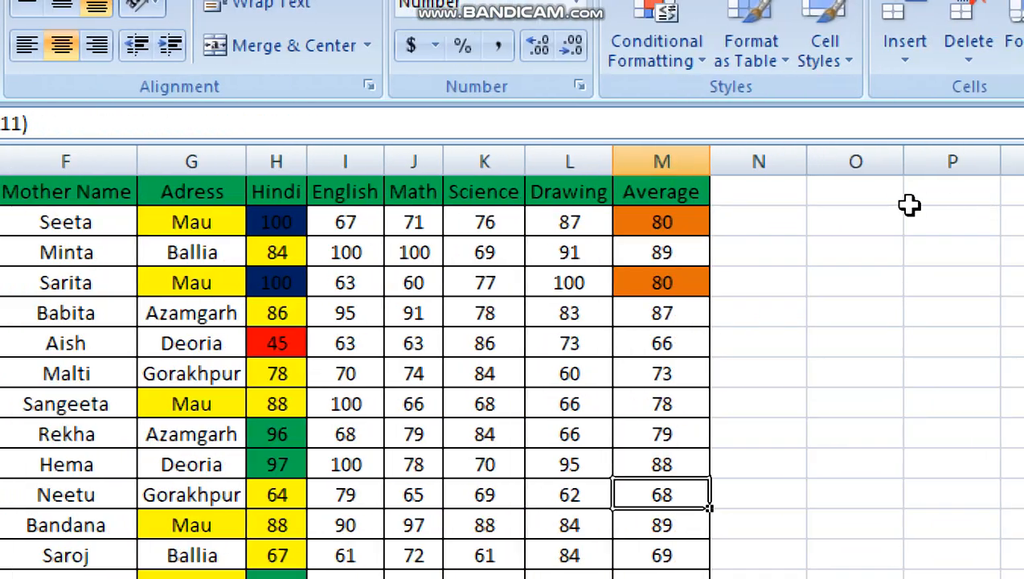
- Undo the last change to the first student's average in M2
left_click(640, 222)
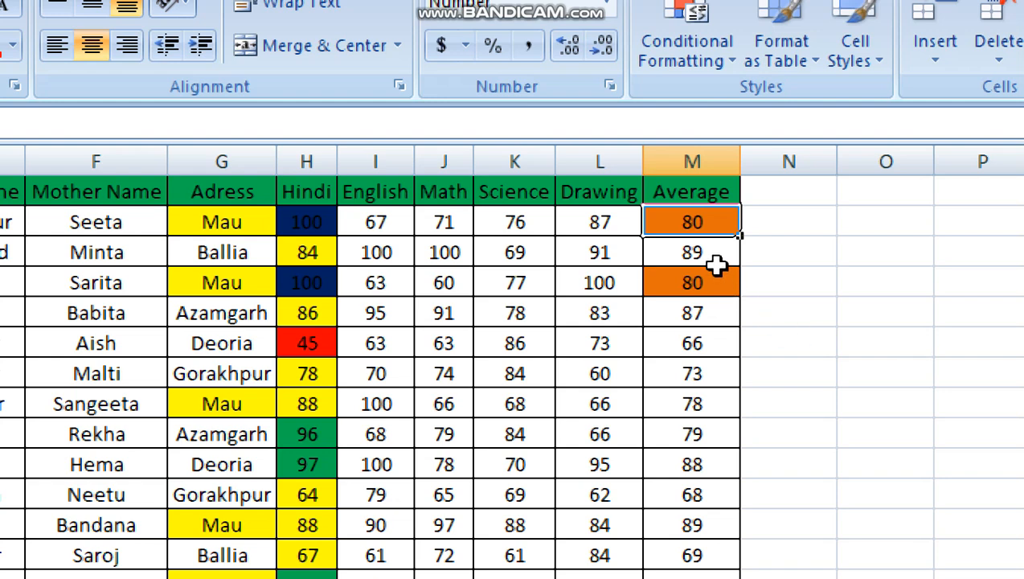
key("ctrl+z")
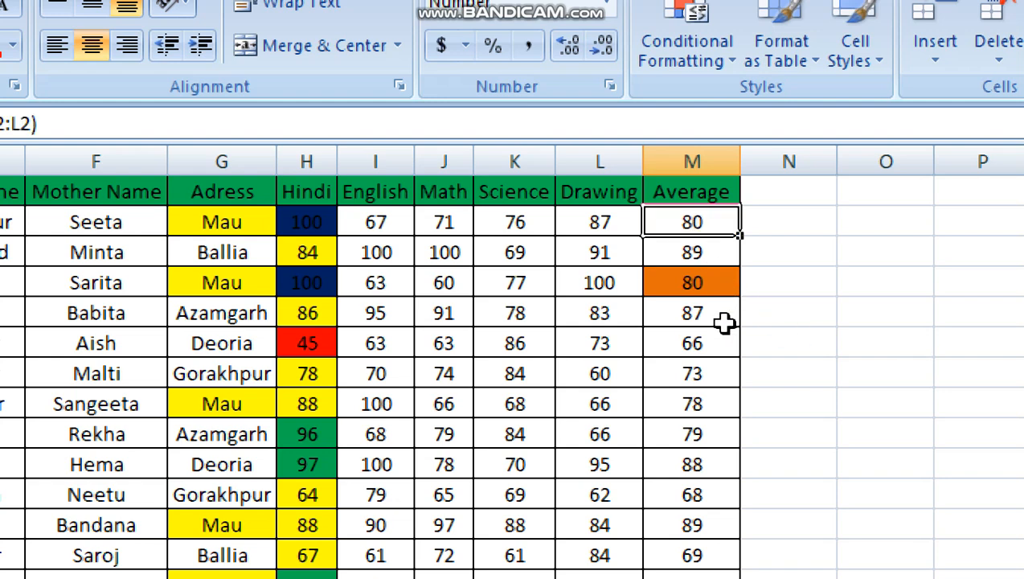
left_click(683, 288)
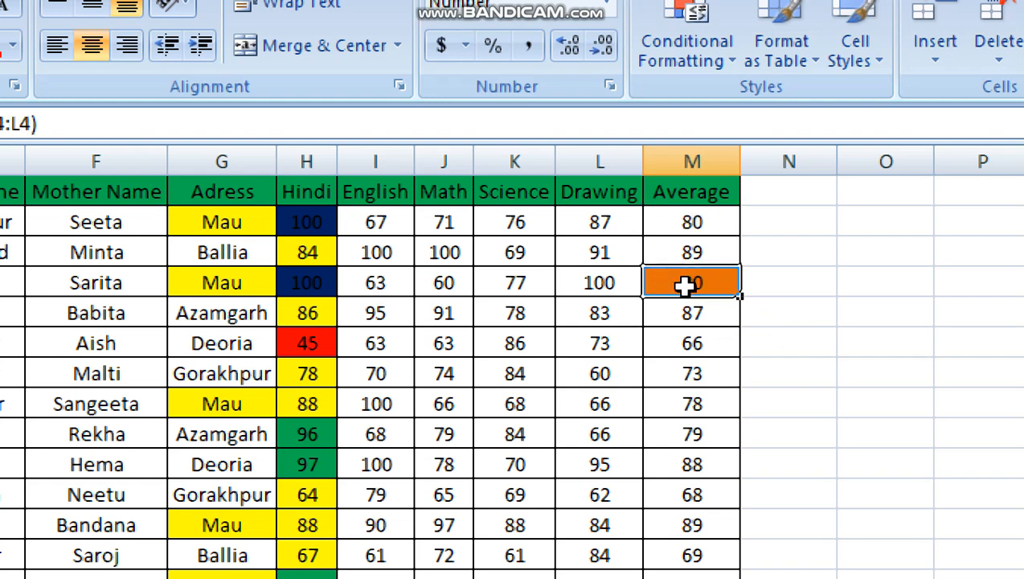
left_click(679, 346)
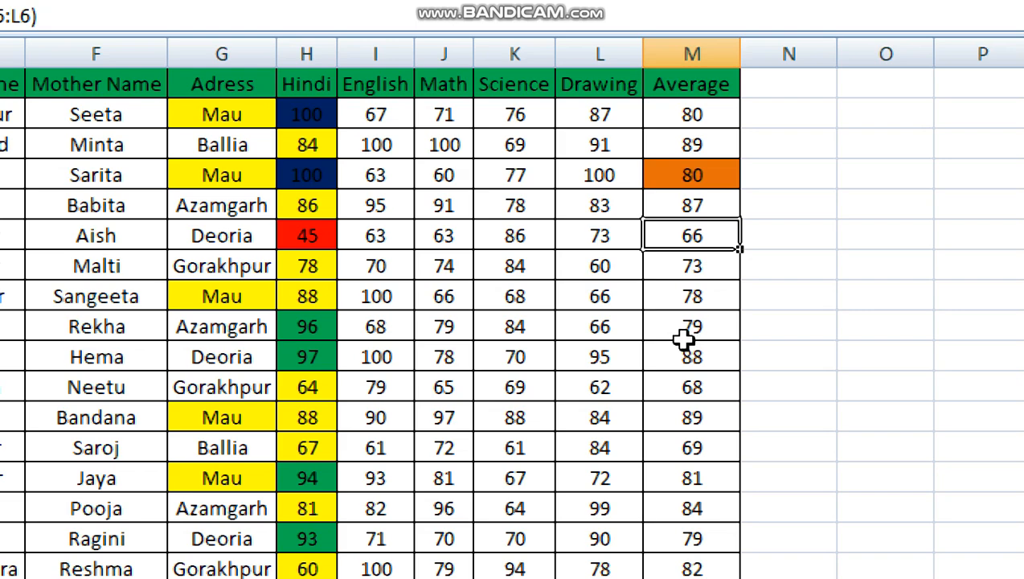
- Compare equal-looking averages in column M against the cells that the duplicate rule highlights
left_click(685, 460)
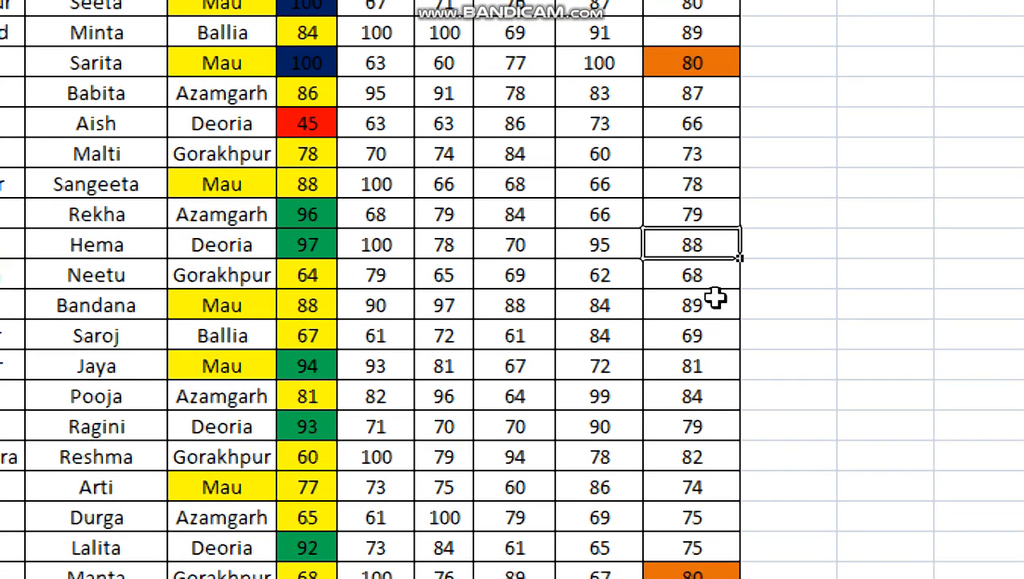
left_click(711, 314)
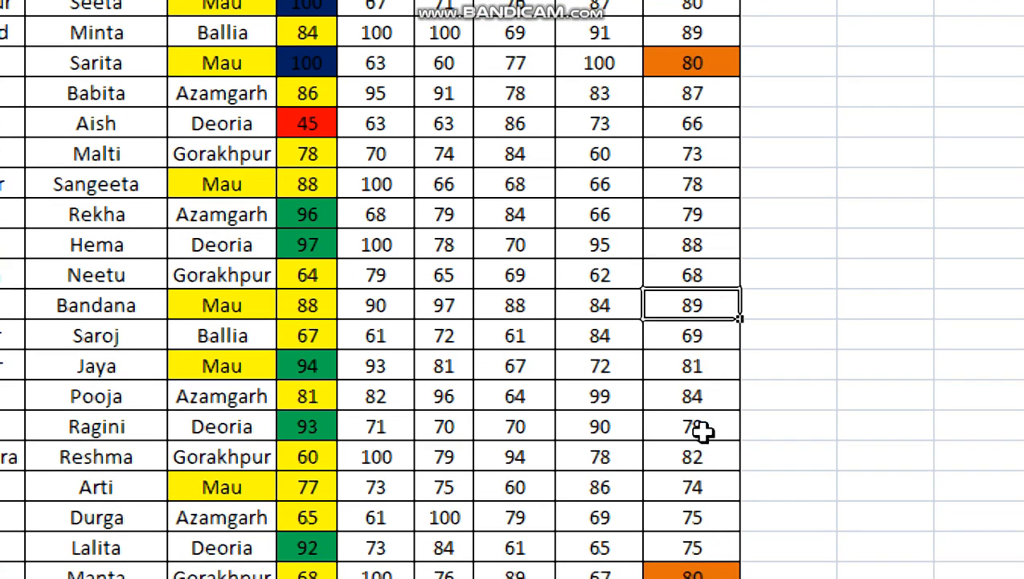
left_click(718, 36)
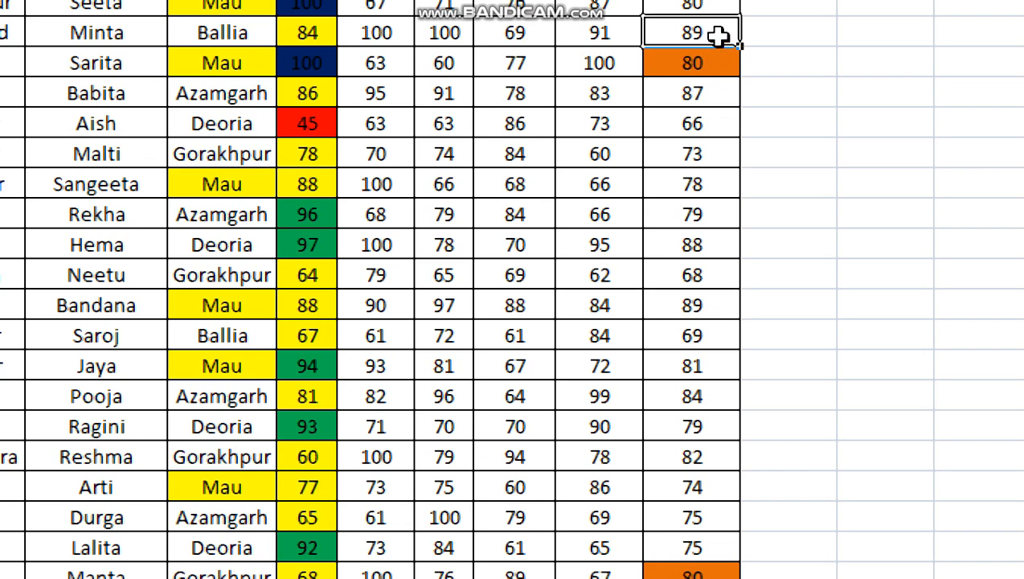
left_click(696, 161)
left_click(714, 249)
left_click(688, 363)
left_click(690, 191)
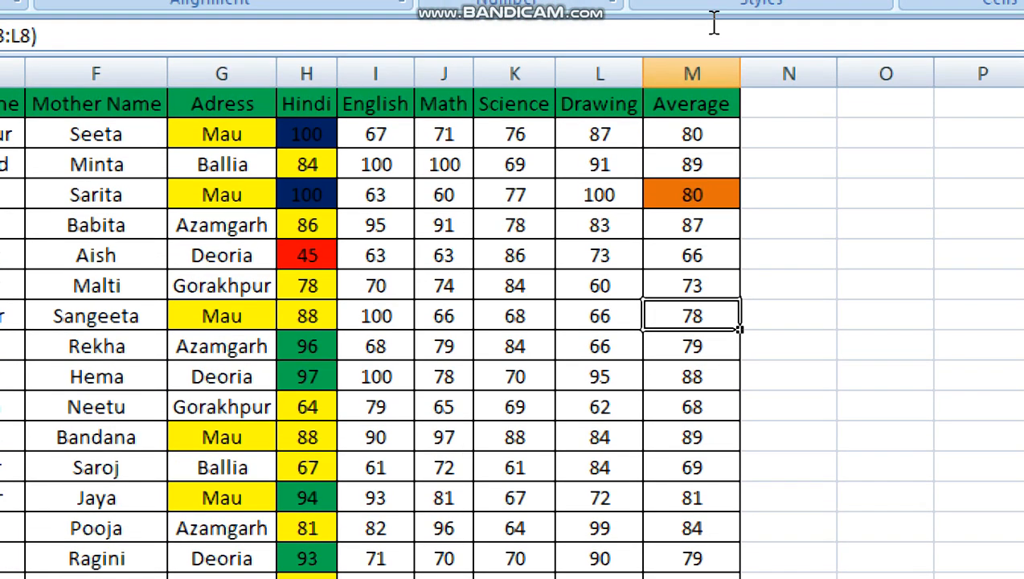
- Show the first student's average in M2 with three decimal places, then return it to a whole-number display
left_click(700, 141)
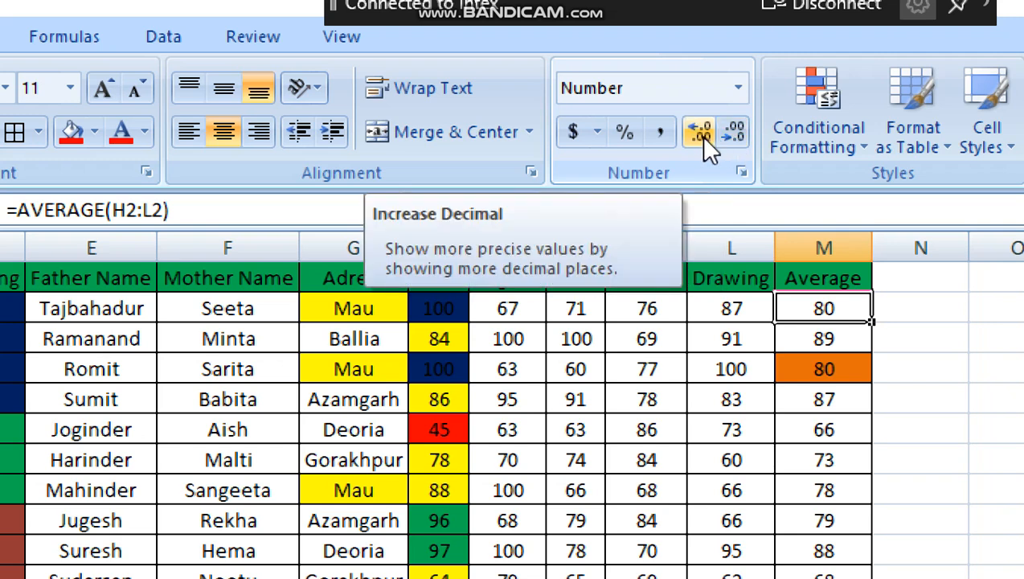
left_click(700, 135)
left_click(701, 136)
left_click(700, 135)
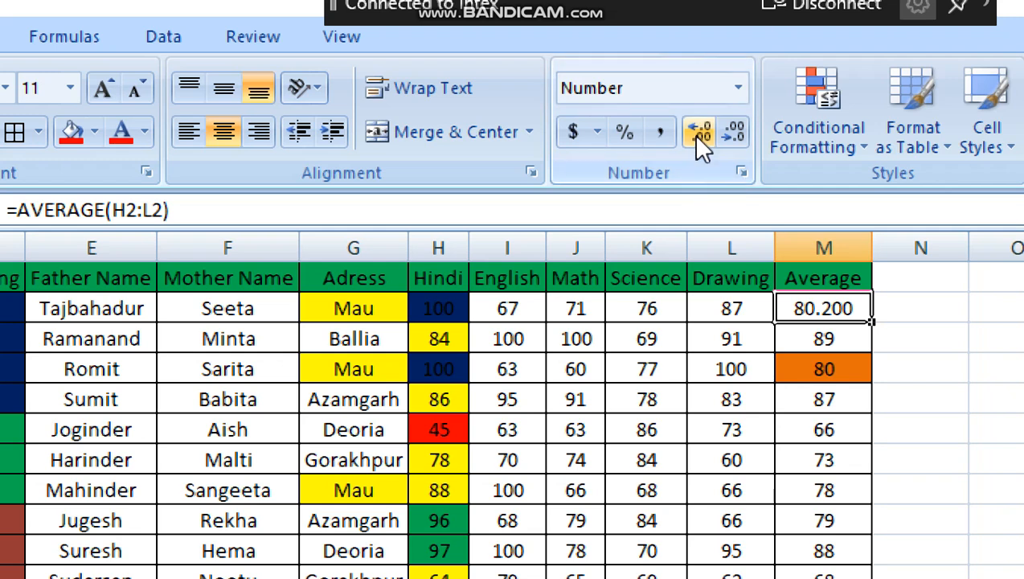
left_click(732, 142)
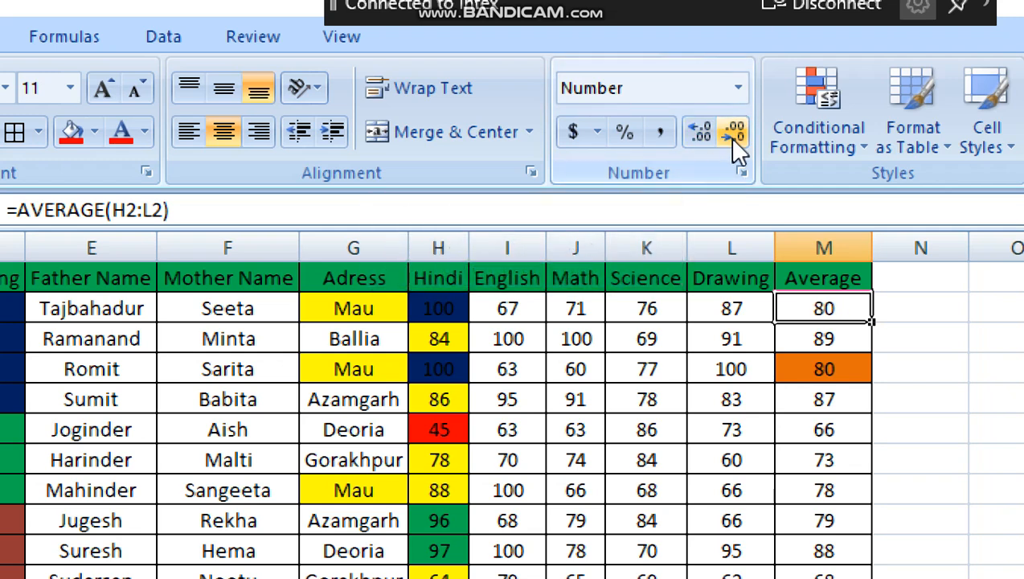
left_click(789, 339)
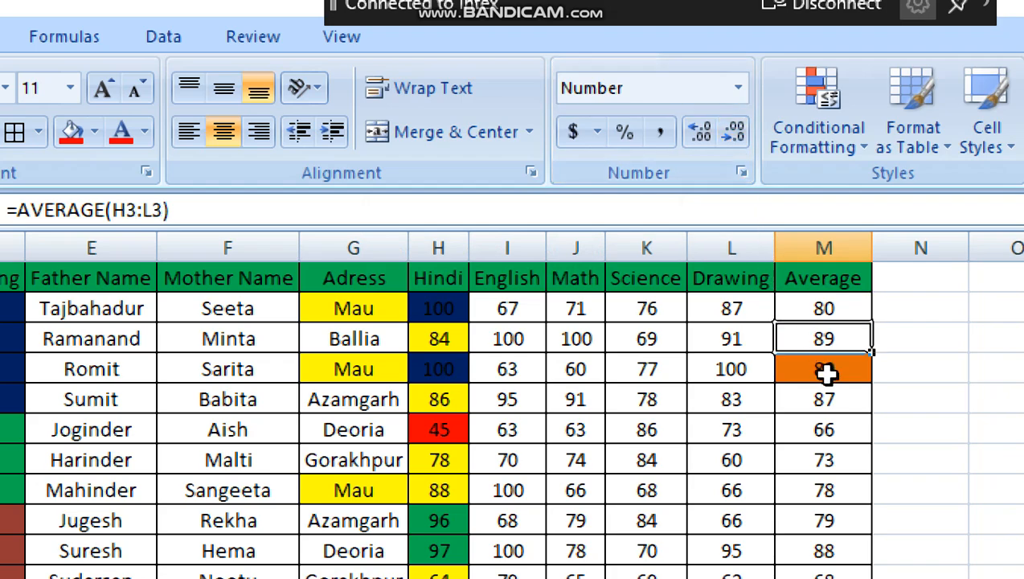
left_click(844, 454)
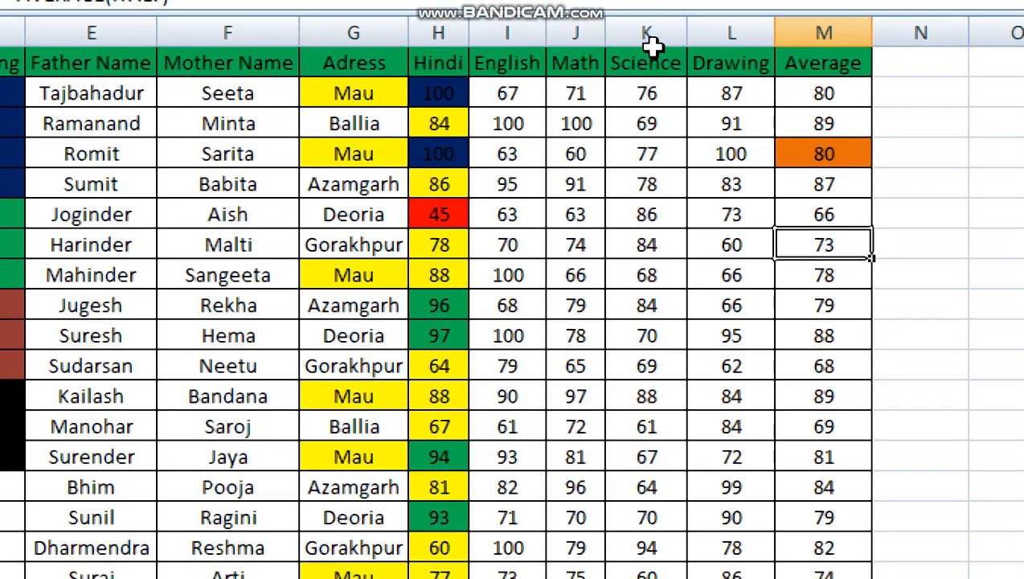
- Highlight duplicate values in the Science column K with Light Red Fill with Dark Red Text
left_click(645, 31)
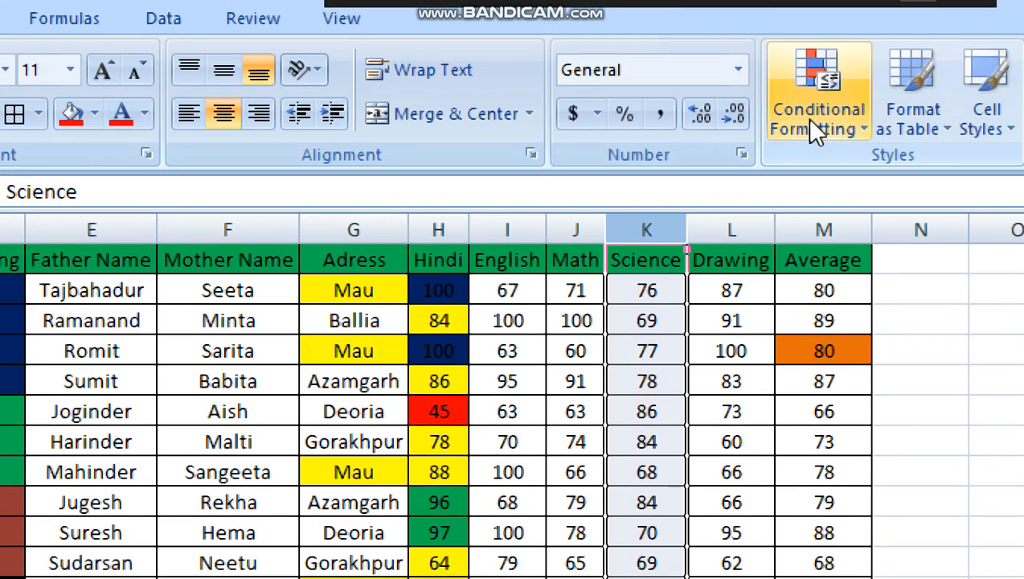
left_click(811, 121)
mouse_move(750, 194)
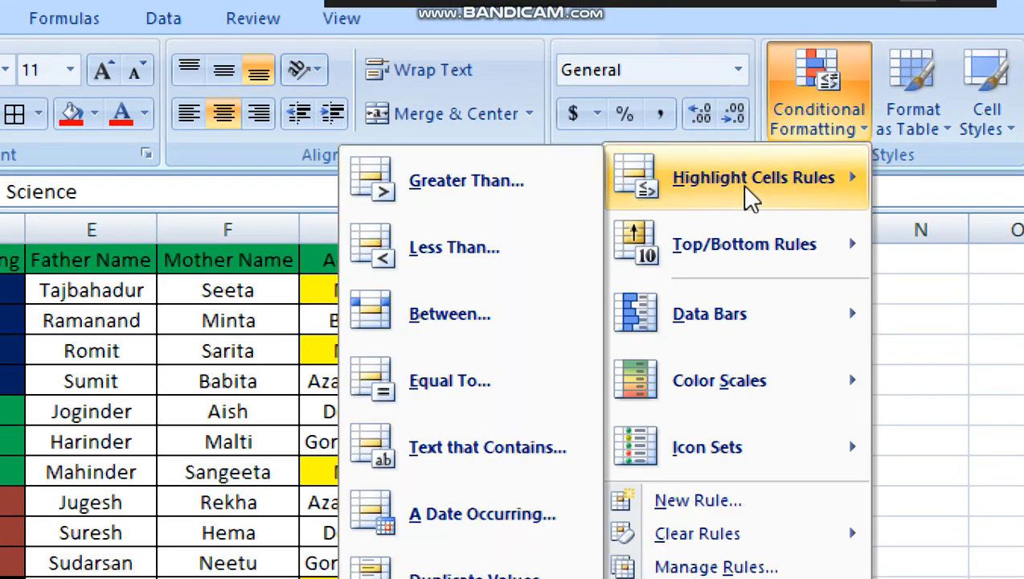
left_click(456, 371)
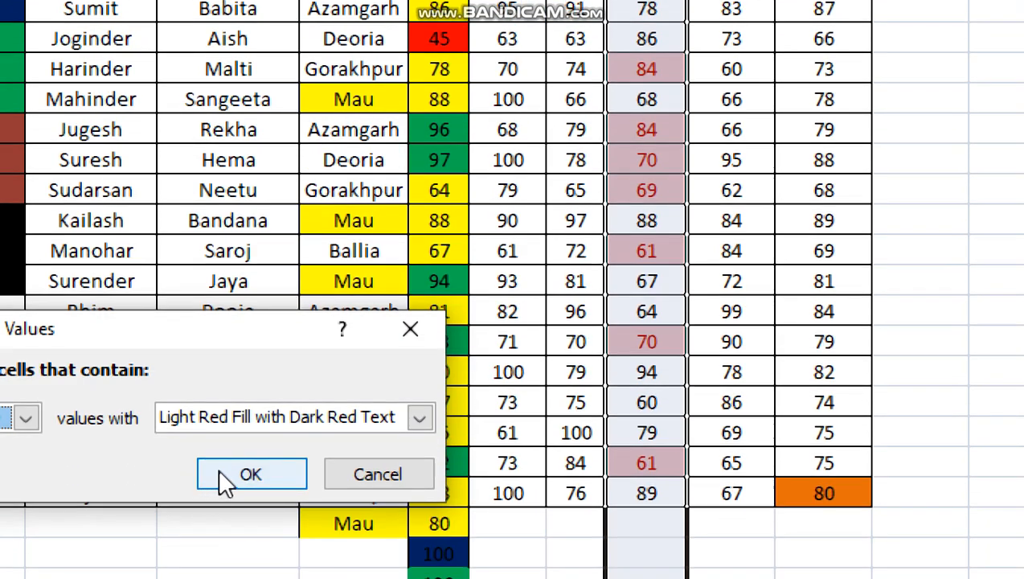
left_click(225, 473)
- Examine which repeated marks in the Science column are highlighted as duplicates
left_click(675, 244)
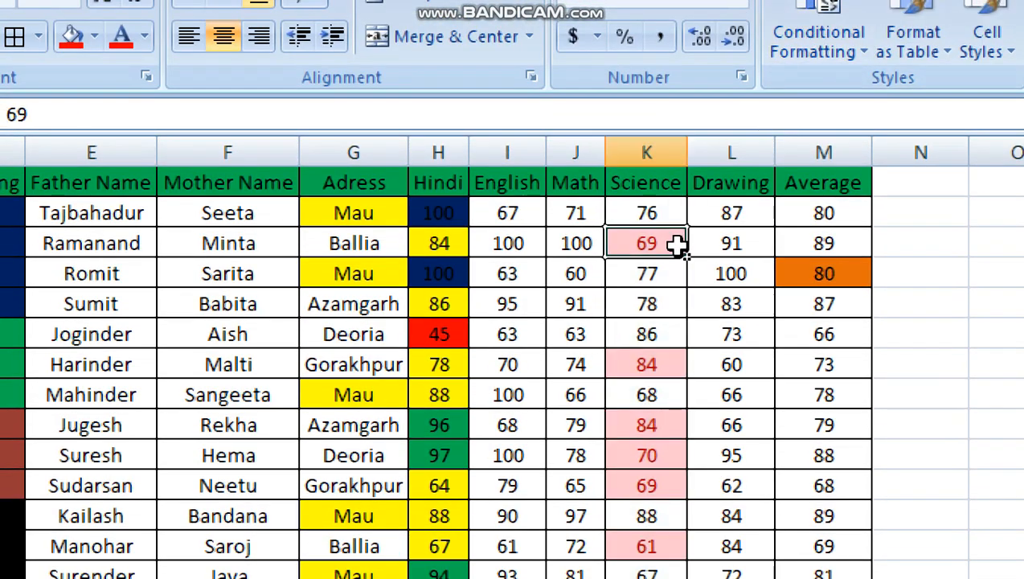
left_click(652, 365)
left_click(656, 414)
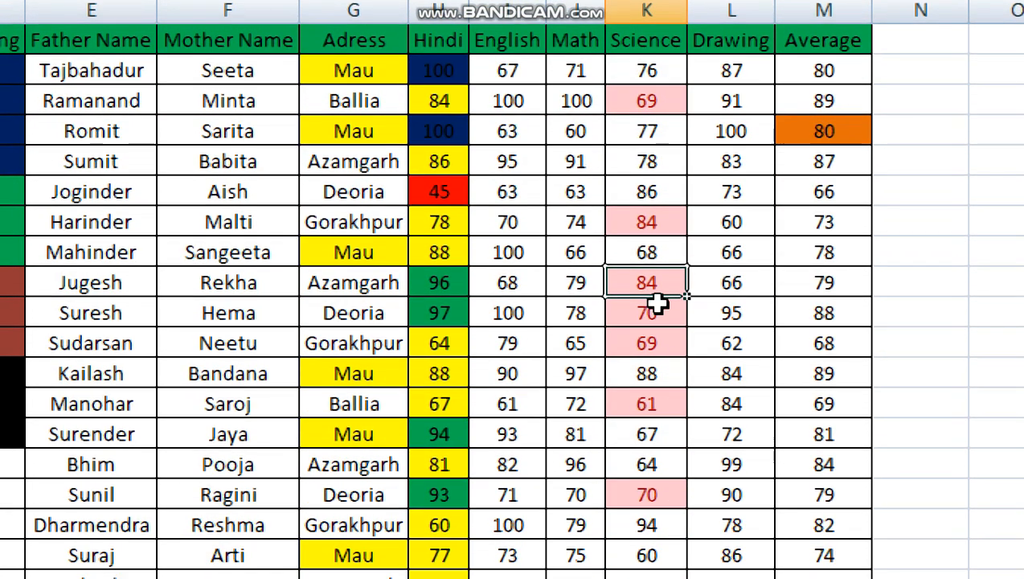
left_click(653, 455)
left_click(656, 487)
left_click(656, 402)
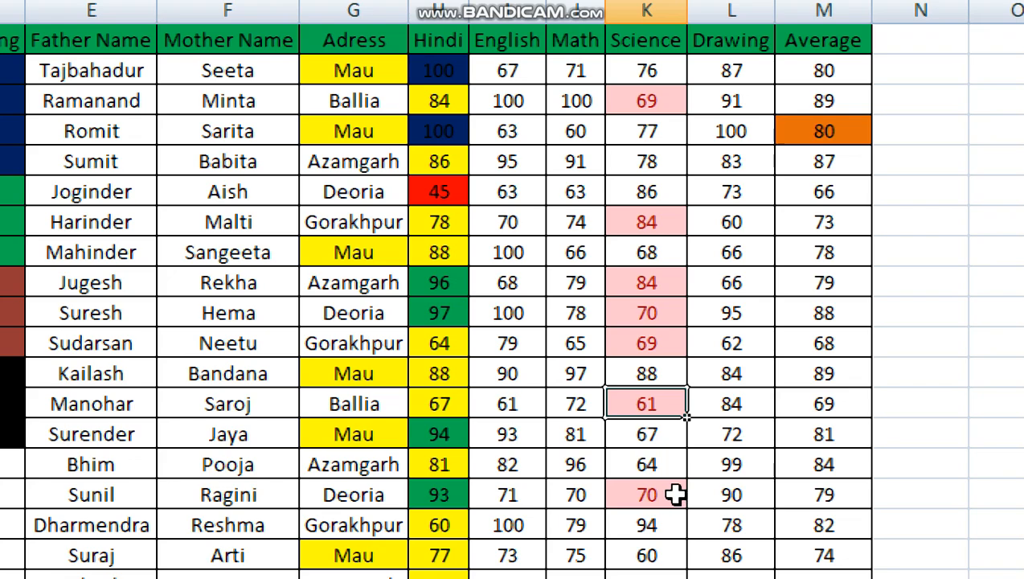
left_click(679, 493)
left_click(652, 450)
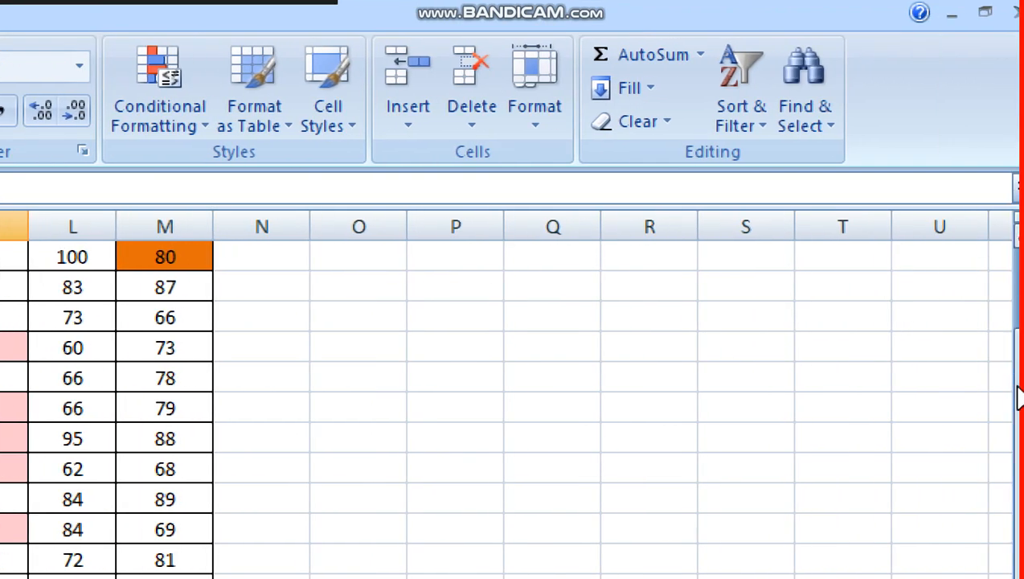
scroll(1017, 398, "up", 1)
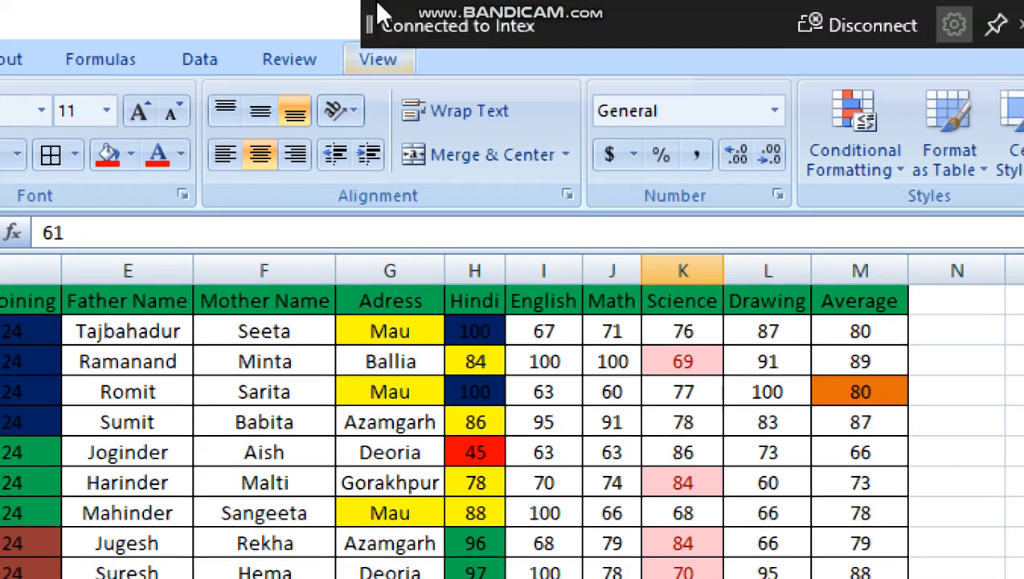
left_click(896, 172)
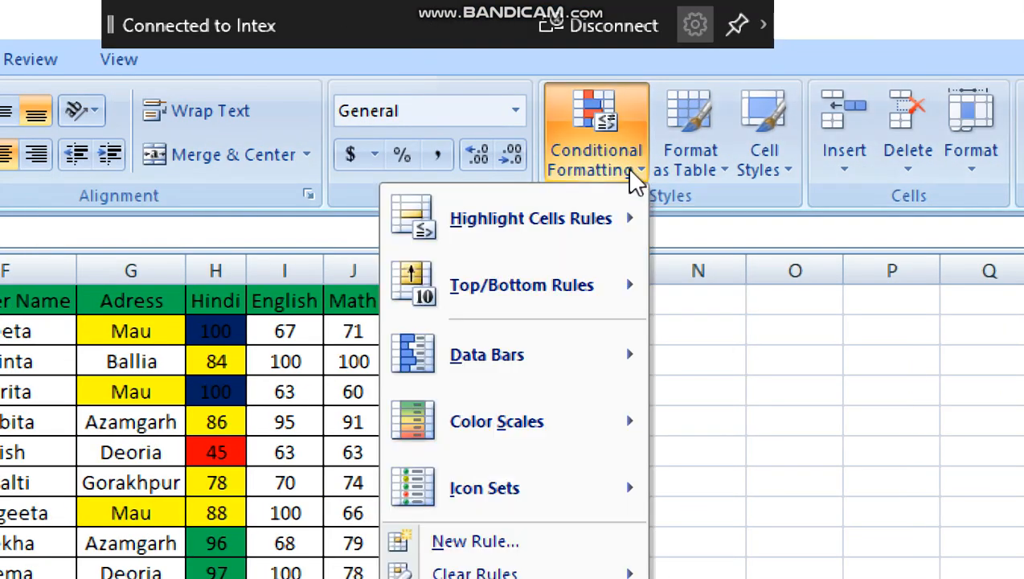
mouse_move(538, 217)
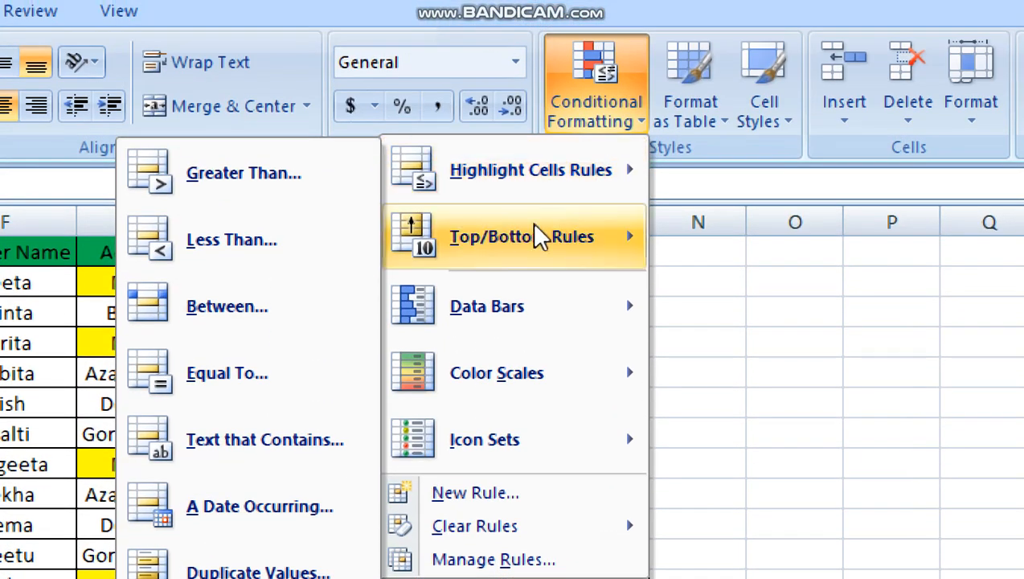
mouse_move(526, 102)
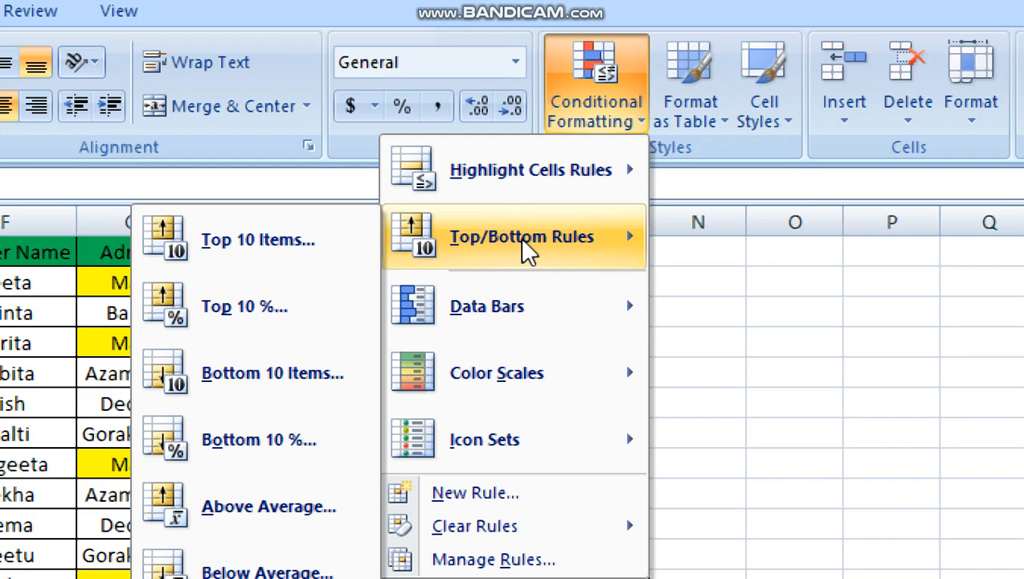
left_click(877, 336)
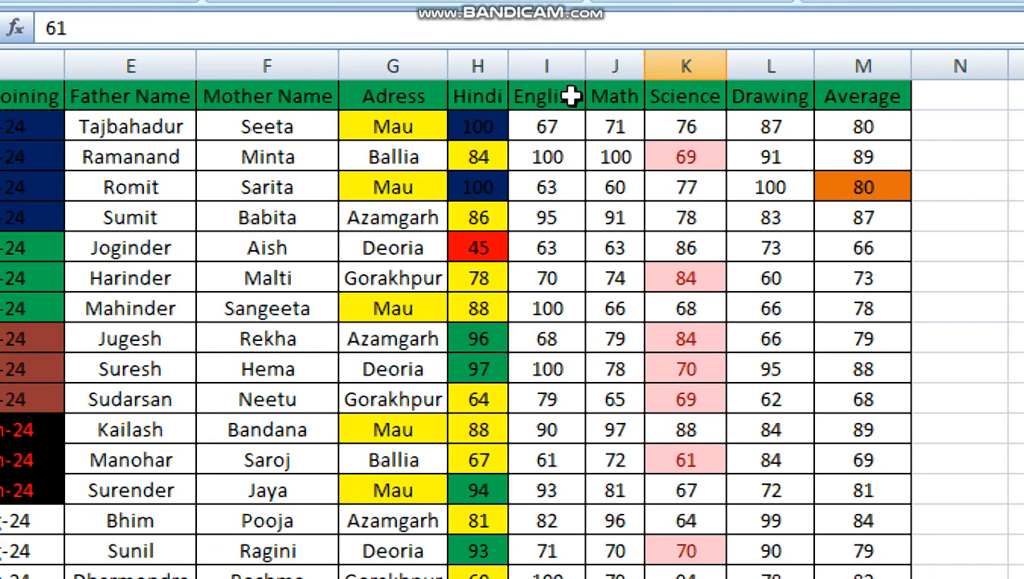
- Create a Top 10 Items rule on the English column I and set its rank count to 3
left_click(561, 58)
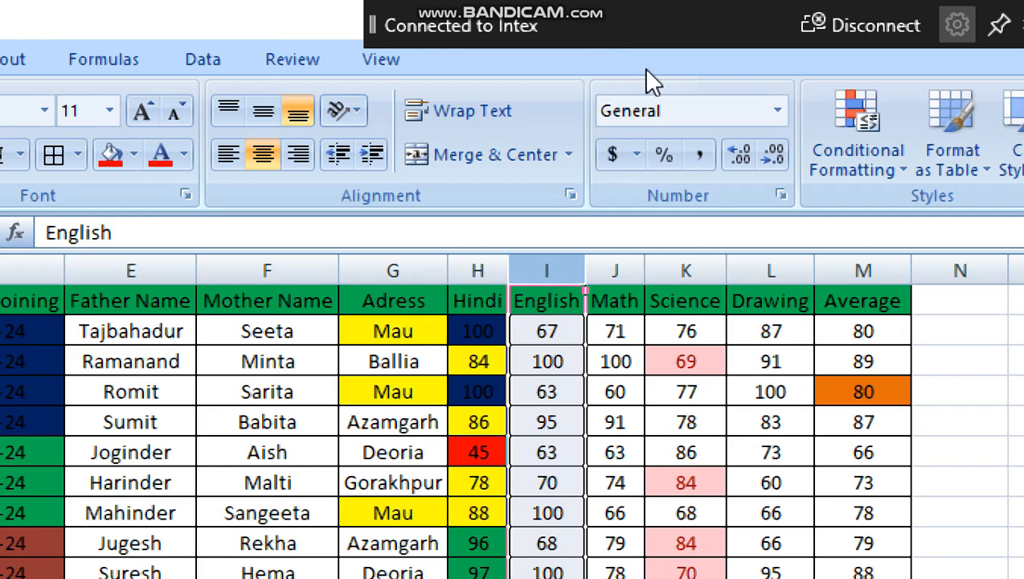
left_click(824, 133)
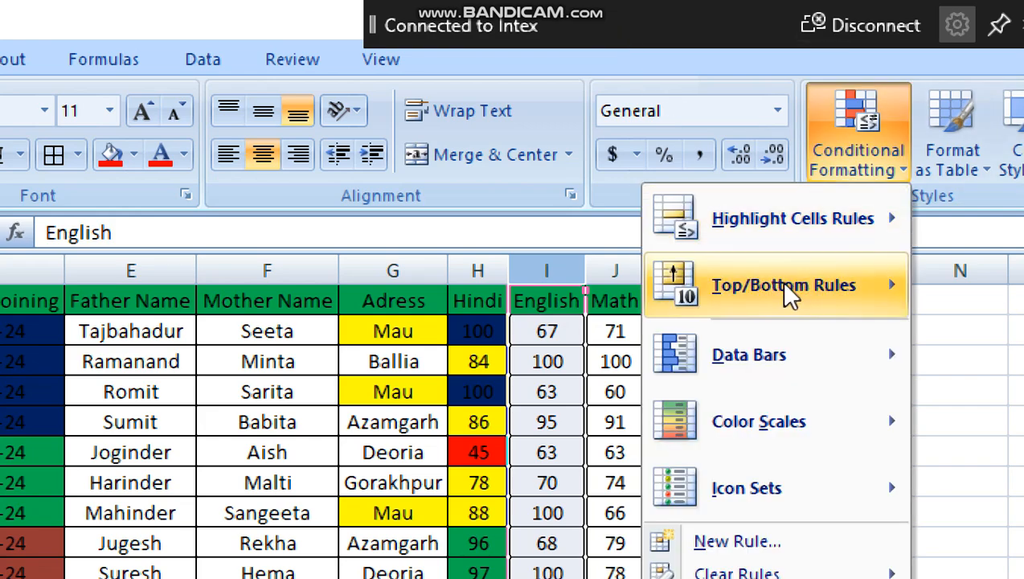
mouse_move(772, 293)
left_click(480, 296)
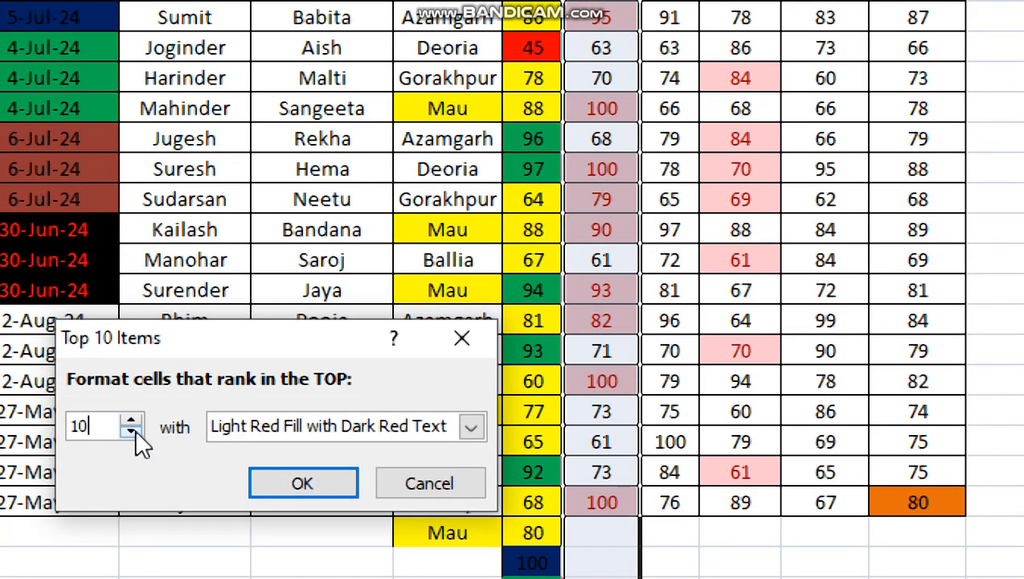
key("BackSpace")
key("BackSpace")
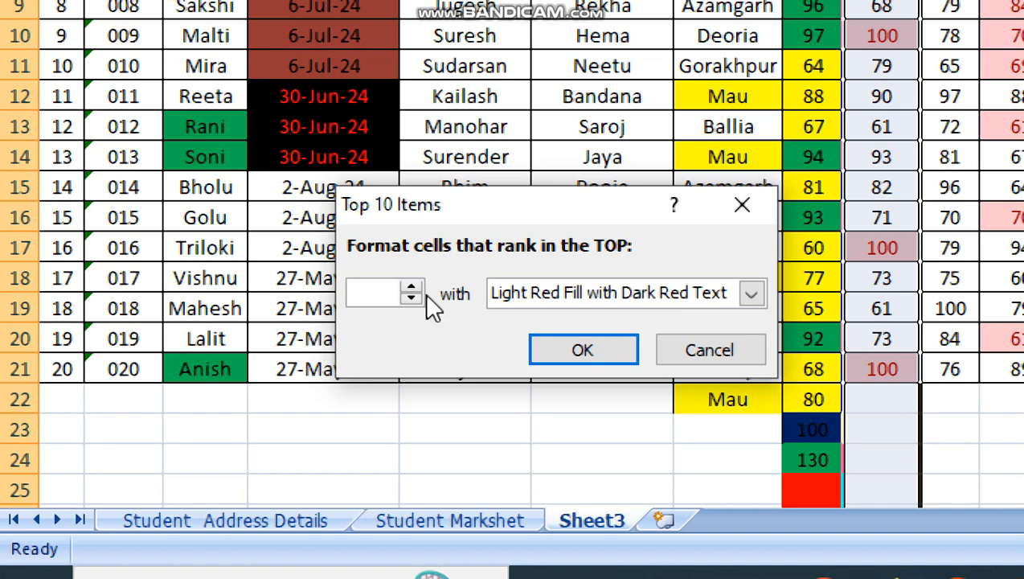
type("3")
- Give the English column's top-items rule a custom blue fill and apply it
left_click(751, 294)
left_click(568, 435)
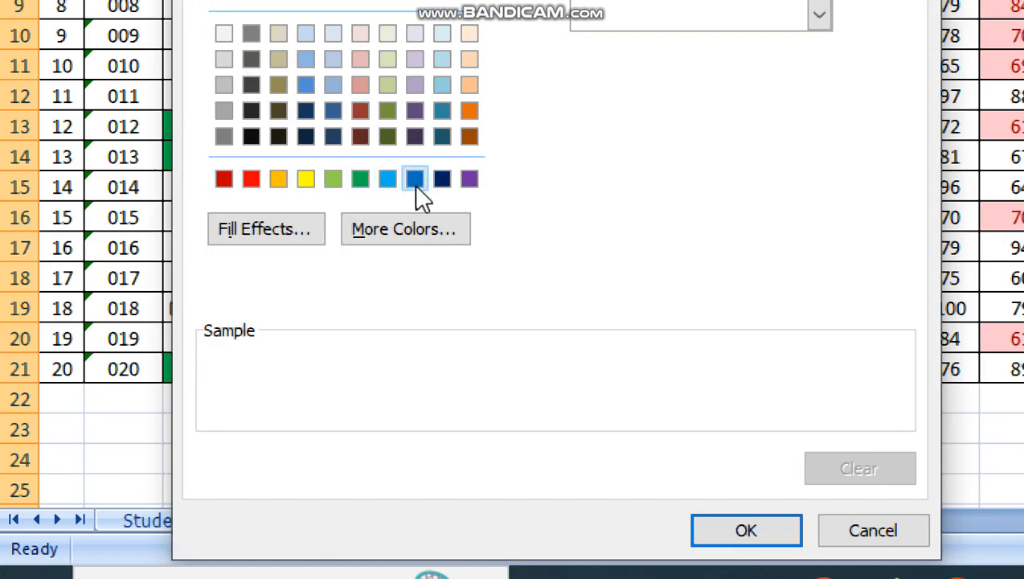
left_click(416, 185)
left_click(733, 532)
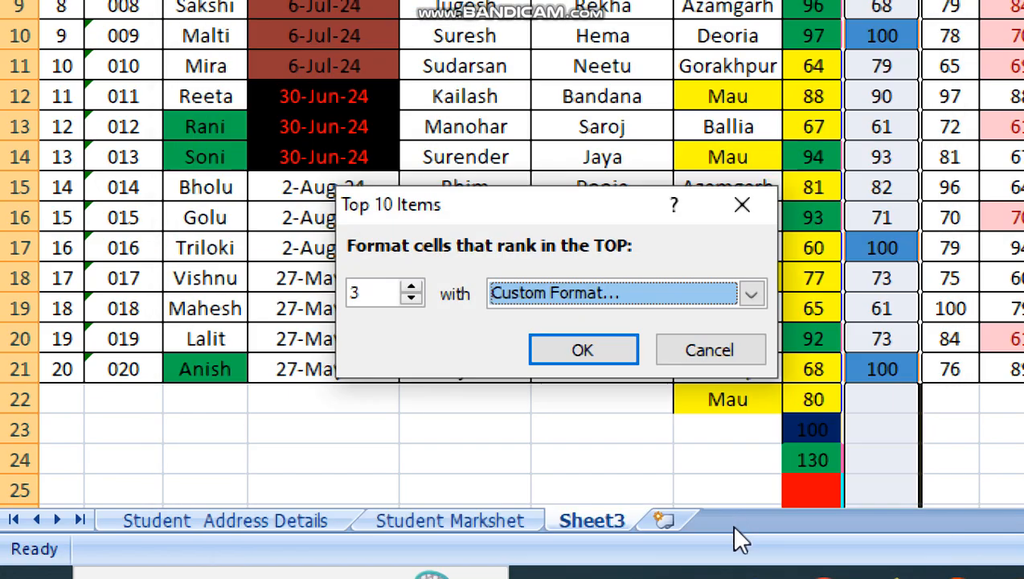
left_click(583, 350)
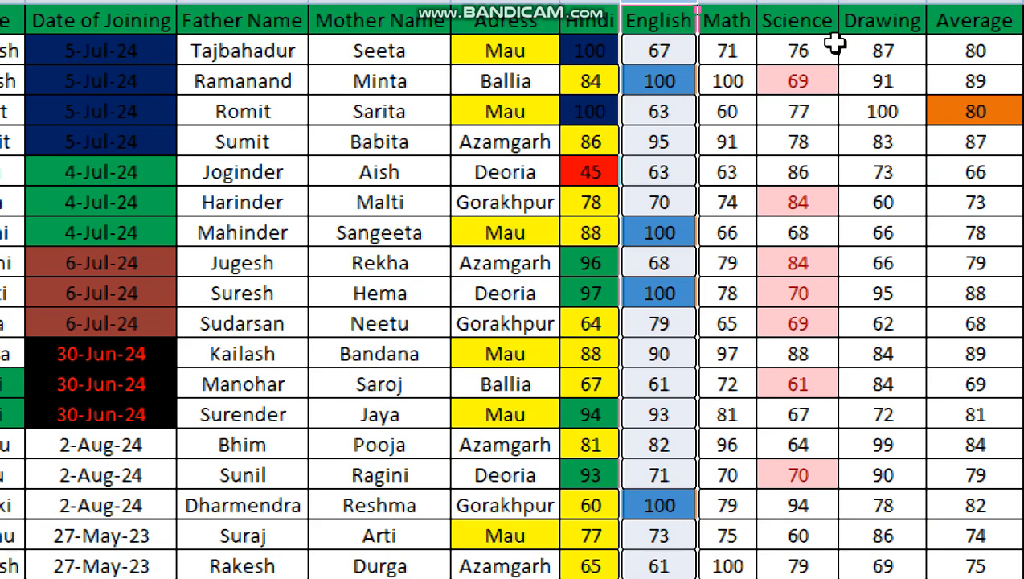
- Examine which marks in the English column are highlighted by the top 3 rule, including tied values
left_click(659, 81)
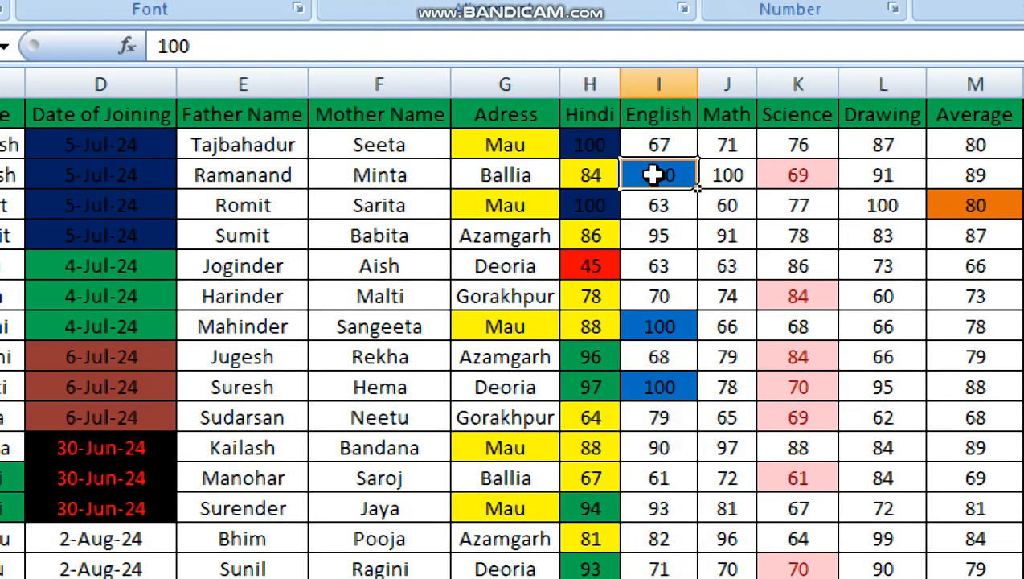
left_click(673, 327)
left_click(683, 386)
left_click(680, 389)
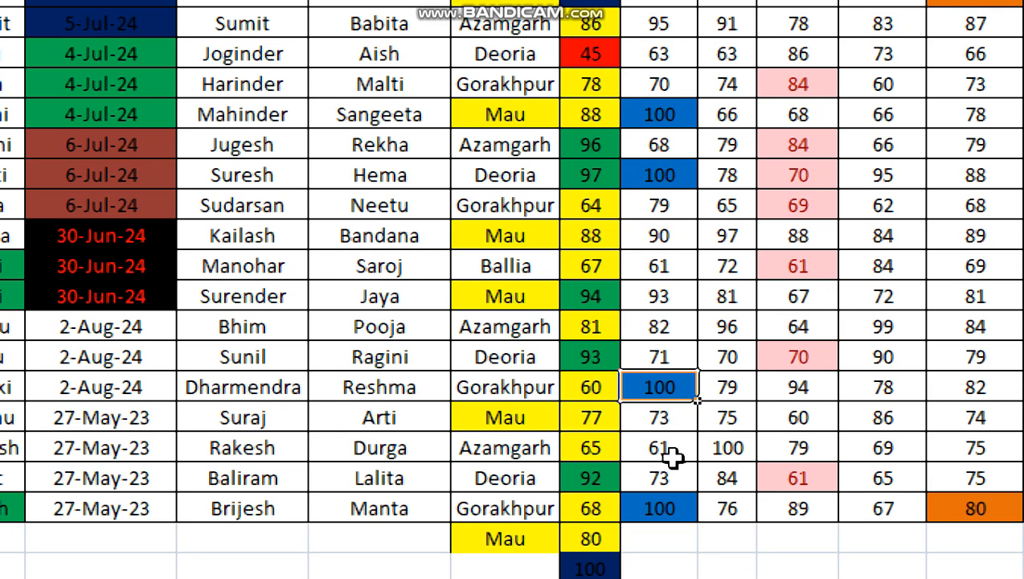
left_click(640, 512)
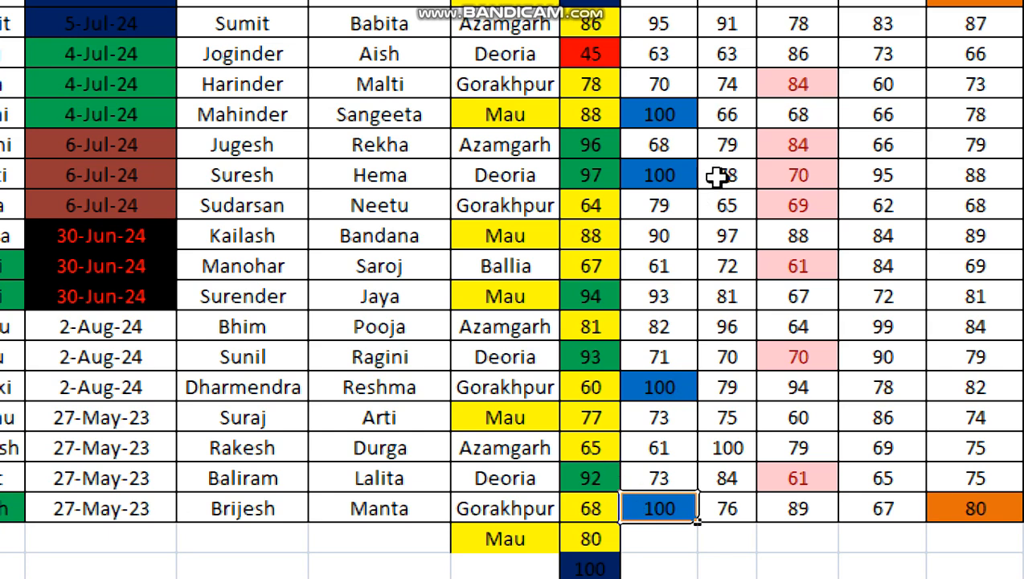
left_click(661, 119)
left_click(667, 185)
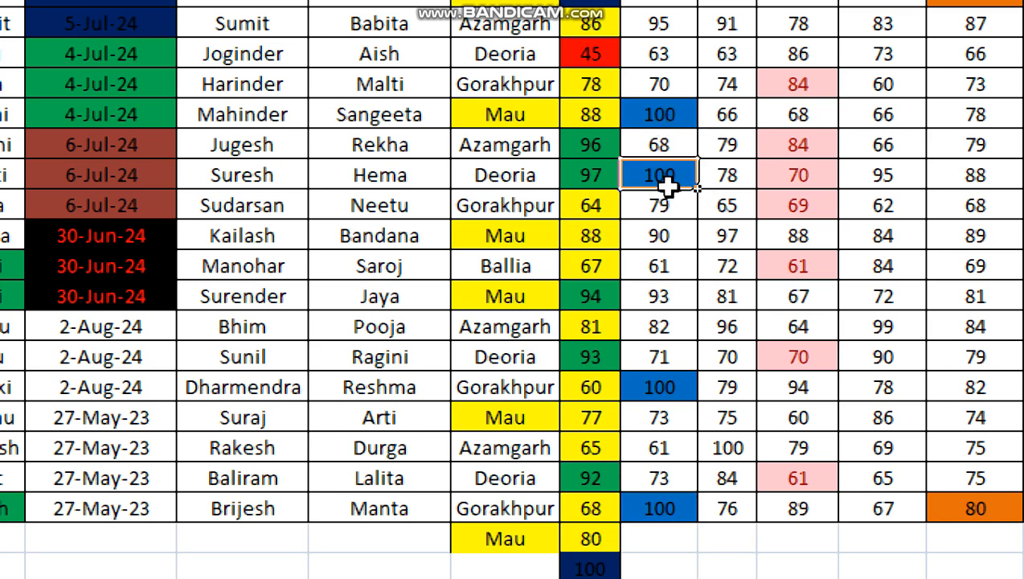
left_click(661, 385)
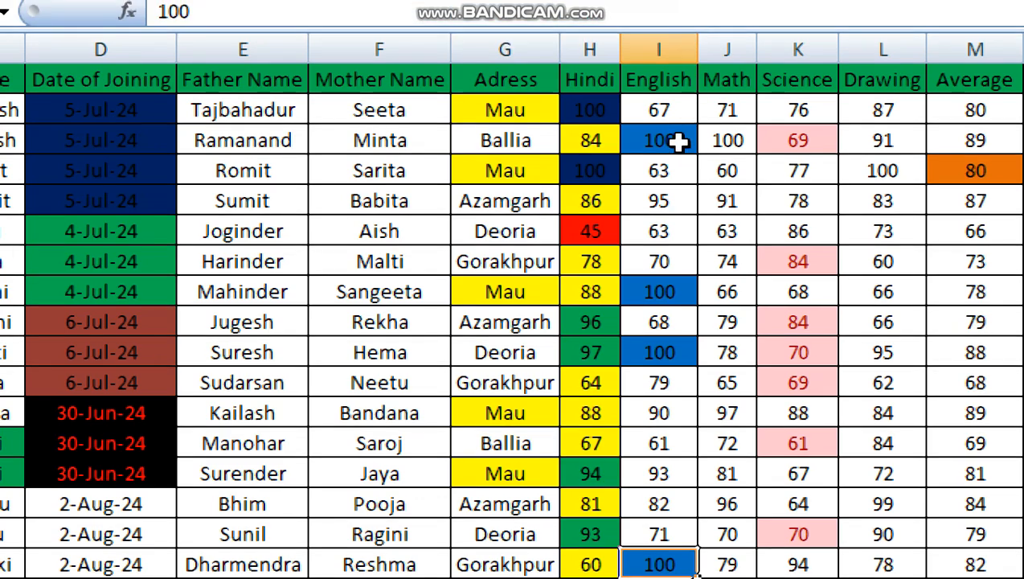
left_click(679, 142)
left_click(663, 291)
left_click(661, 352)
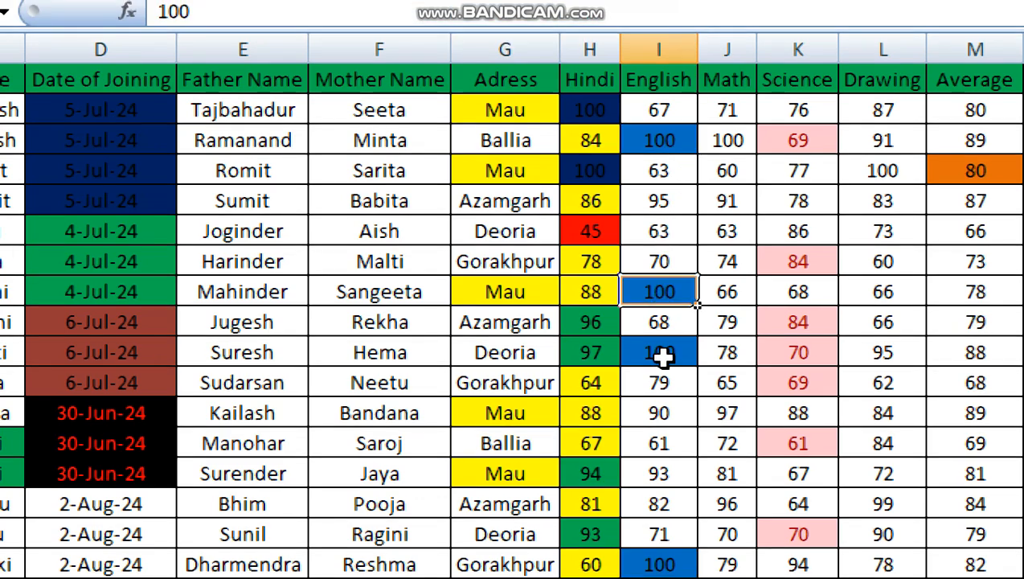
left_click(659, 564)
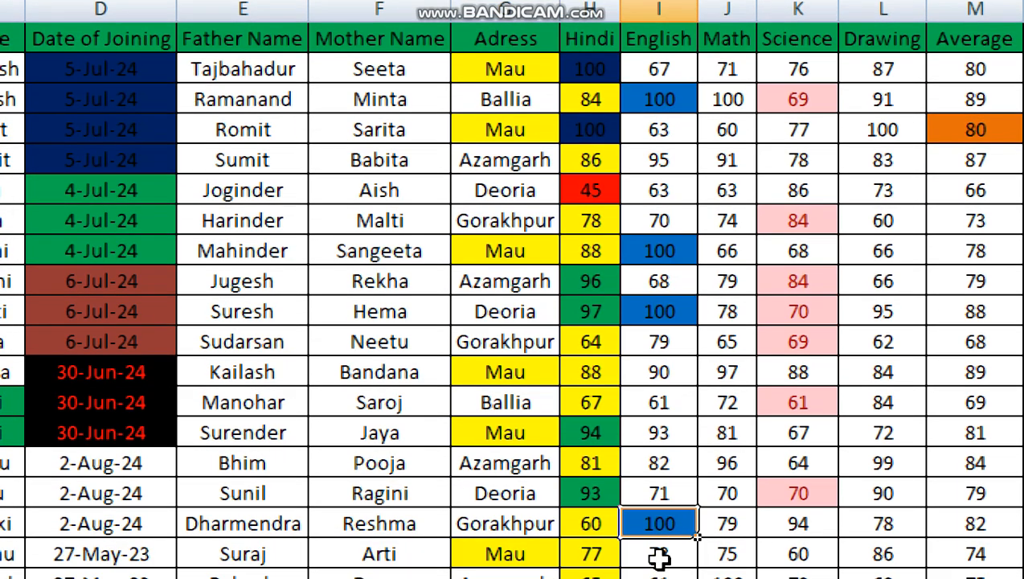
left_click(643, 578)
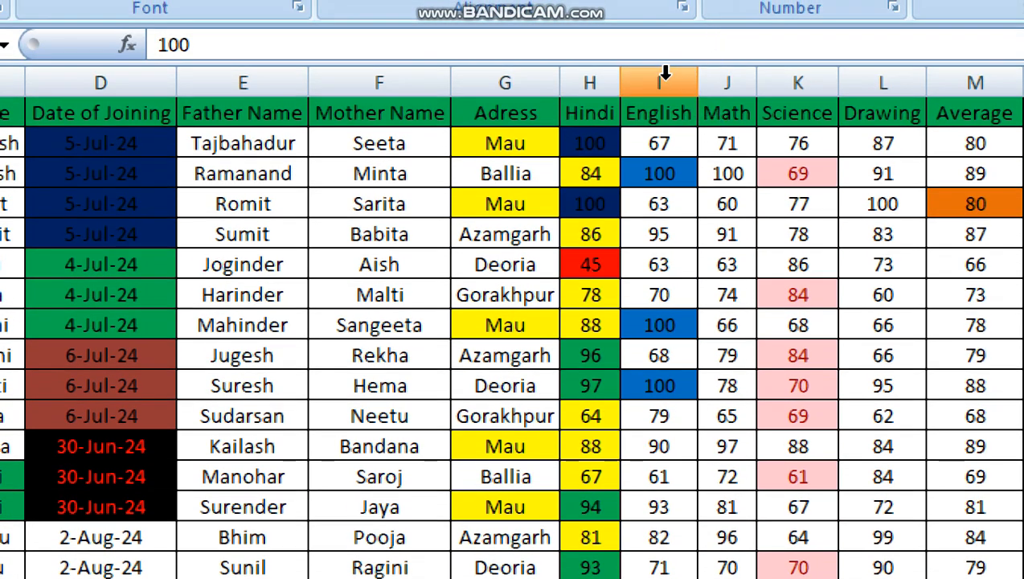
- Create a Bottom 10 Items rule on the English column I and set its rank count to 2
left_click(661, 77)
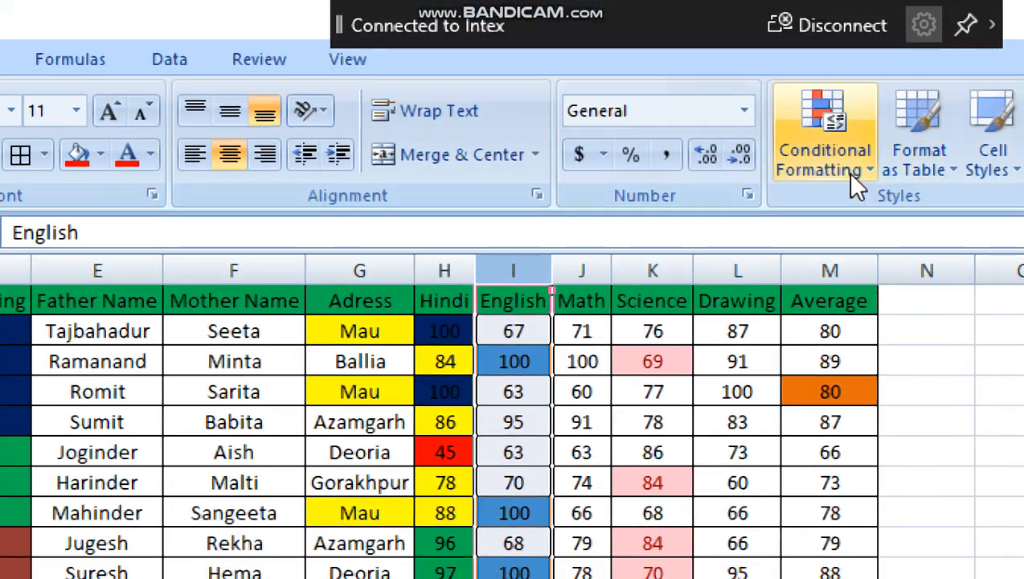
left_click(973, 0)
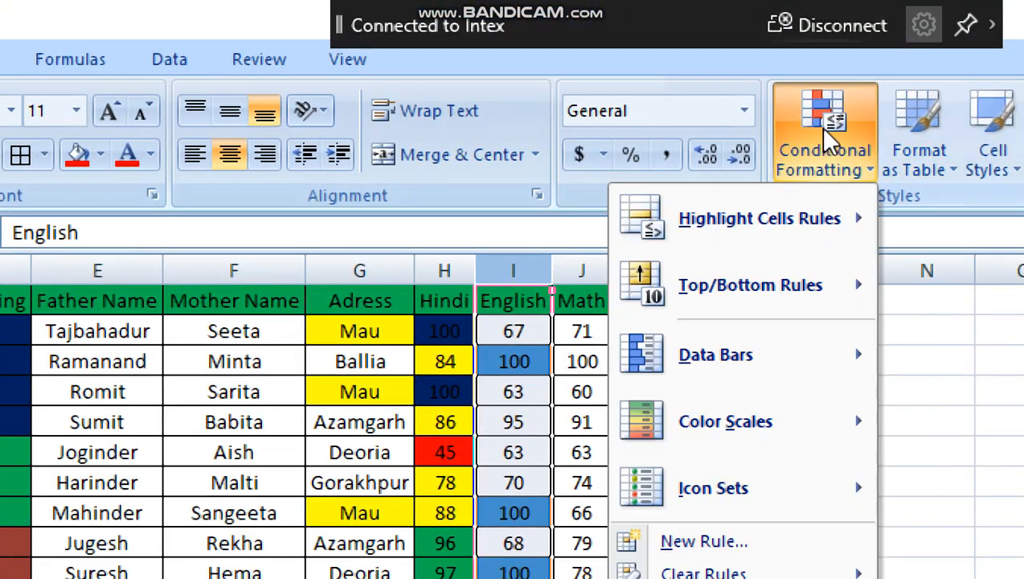
mouse_move(777, 288)
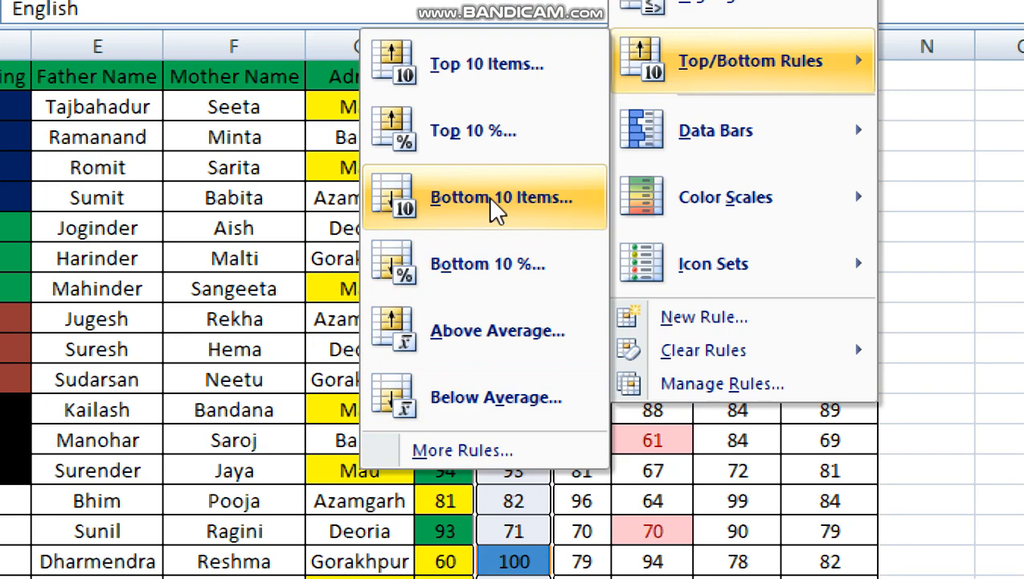
left_click(487, 196)
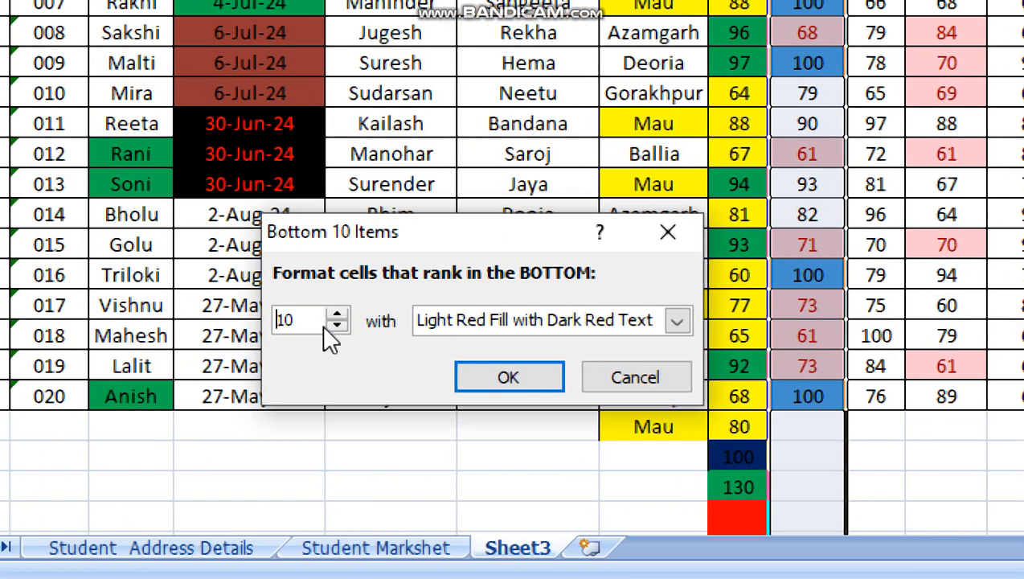
key("BackSpace")
key("BackSpace")
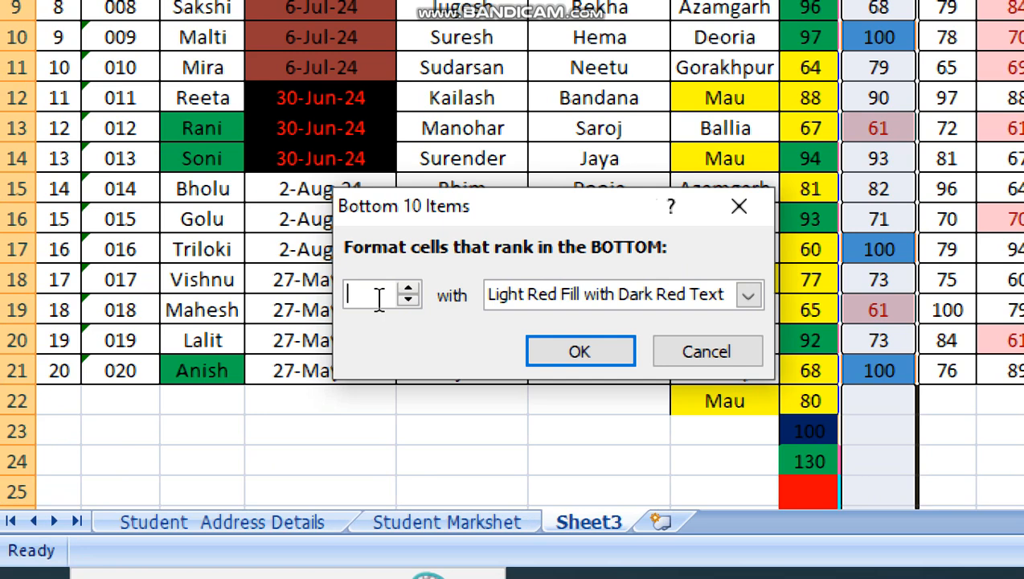
type("3")
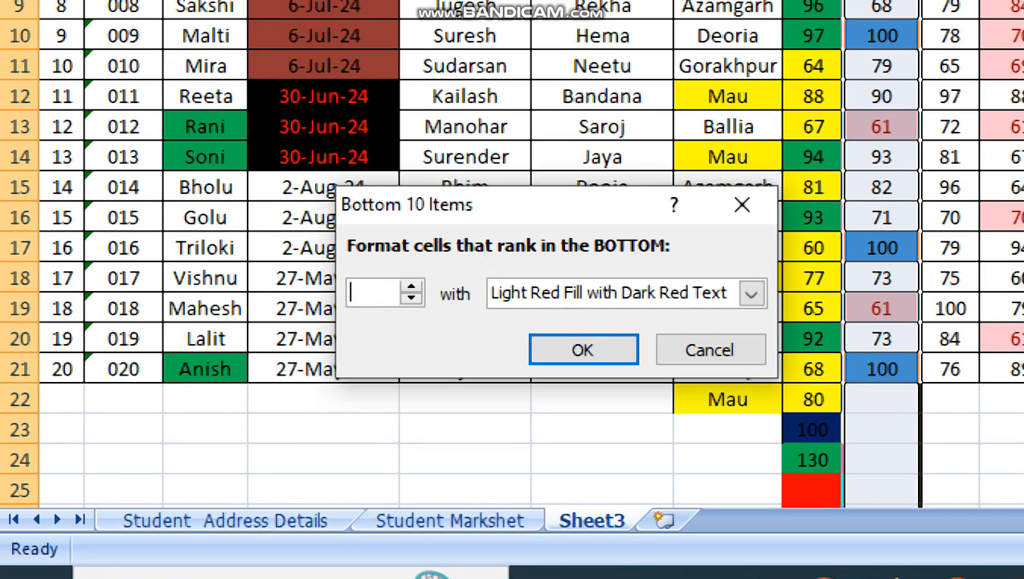
- Give the English column's bottom-items rule a custom red fill and apply it
left_click(750, 294)
left_click(511, 438)
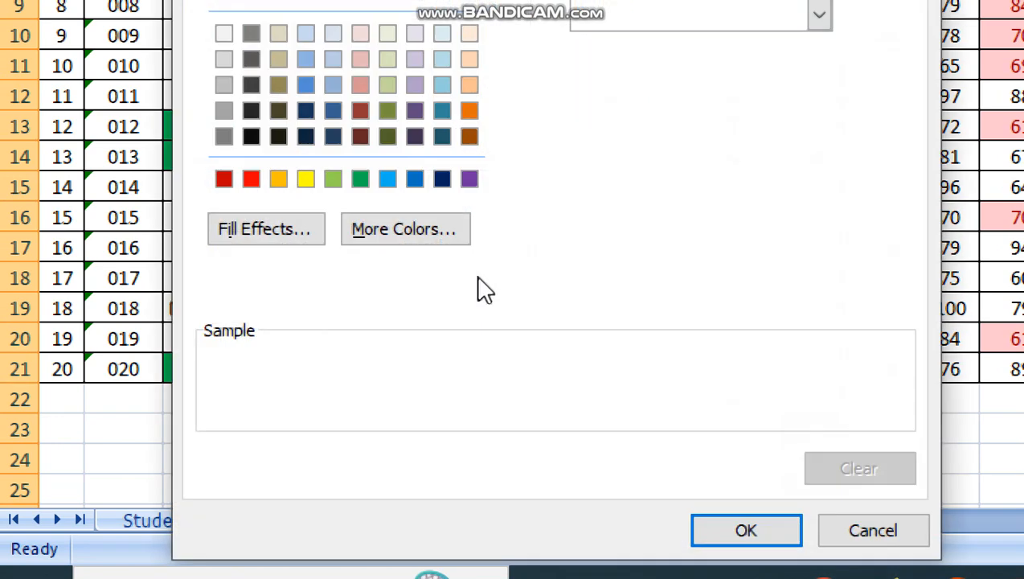
left_click(251, 176)
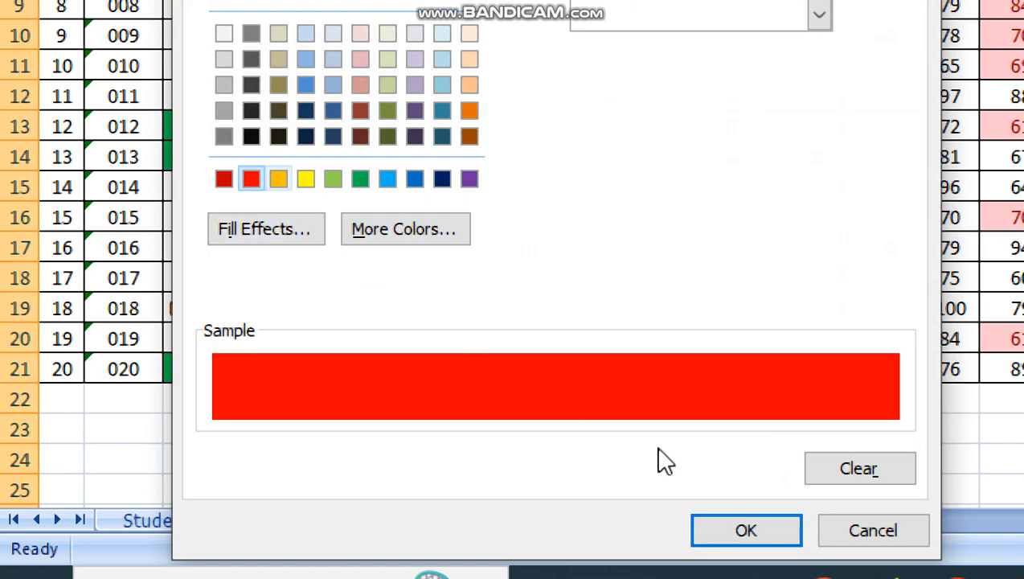
left_click(748, 532)
left_click(587, 352)
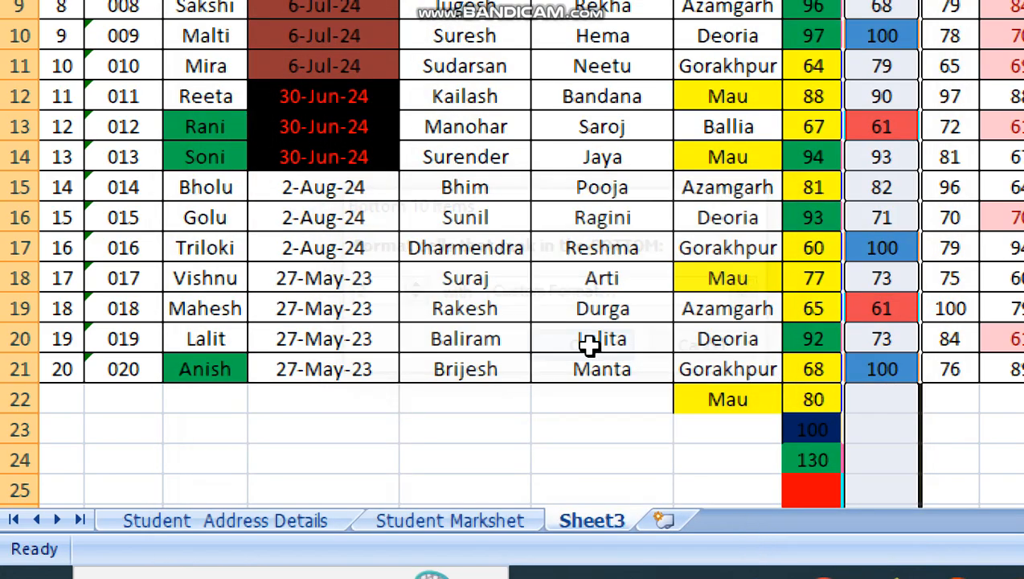
- Examine which marks in the English column are highlighted by the bottom 2 rule
left_click(500, 308)
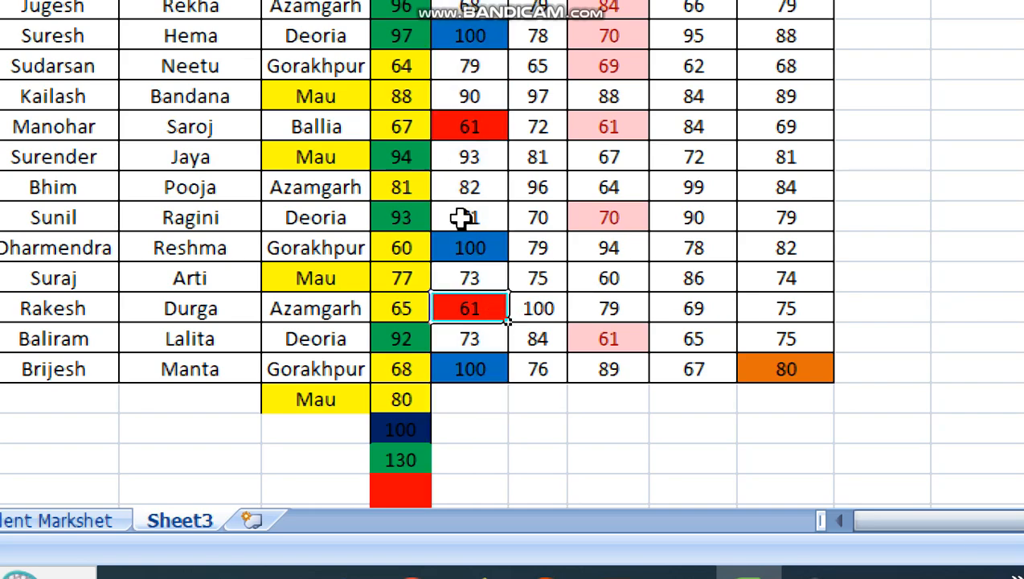
left_click(469, 127)
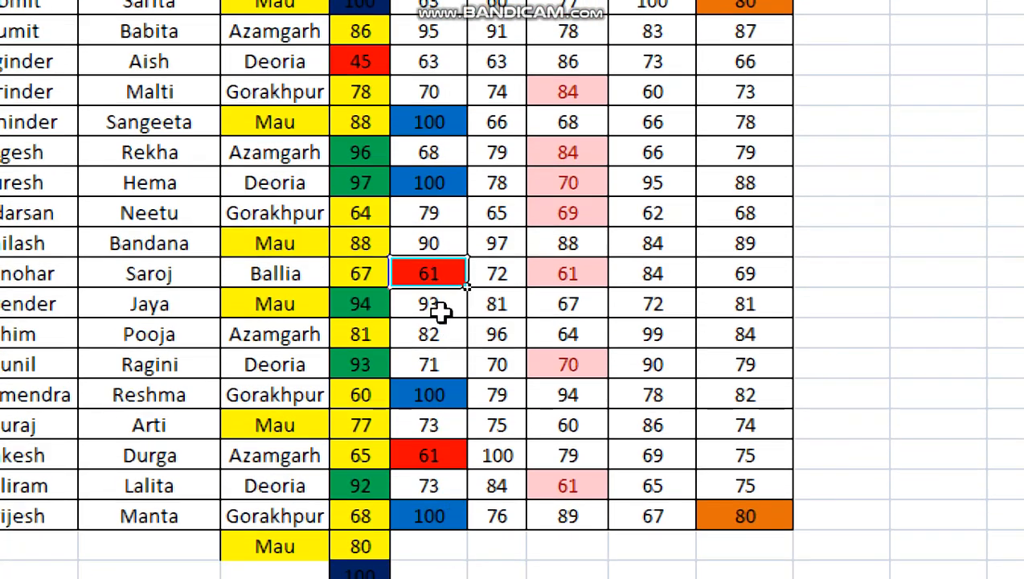
left_click(460, 454)
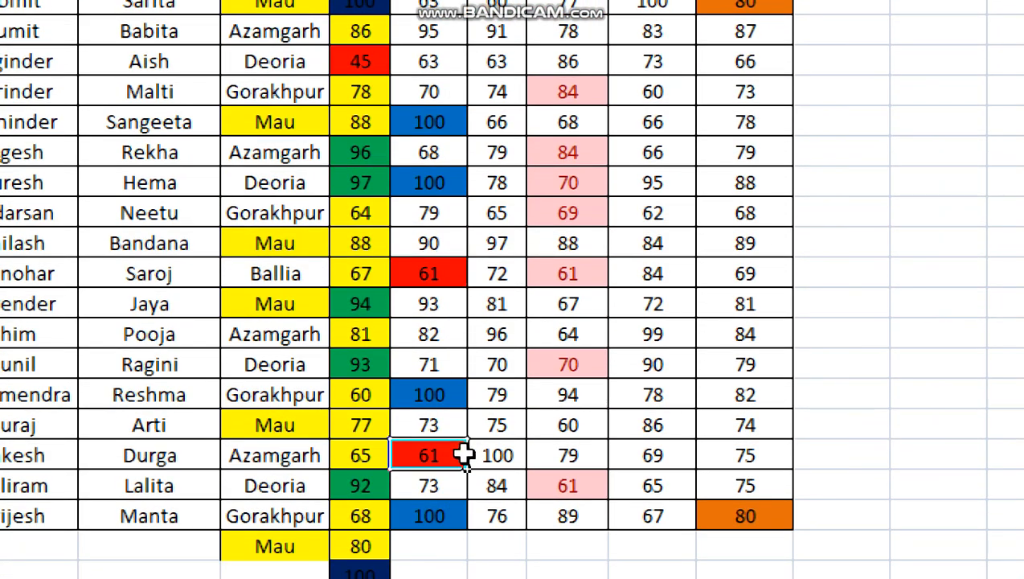
left_click(416, 272)
left_click(434, 452)
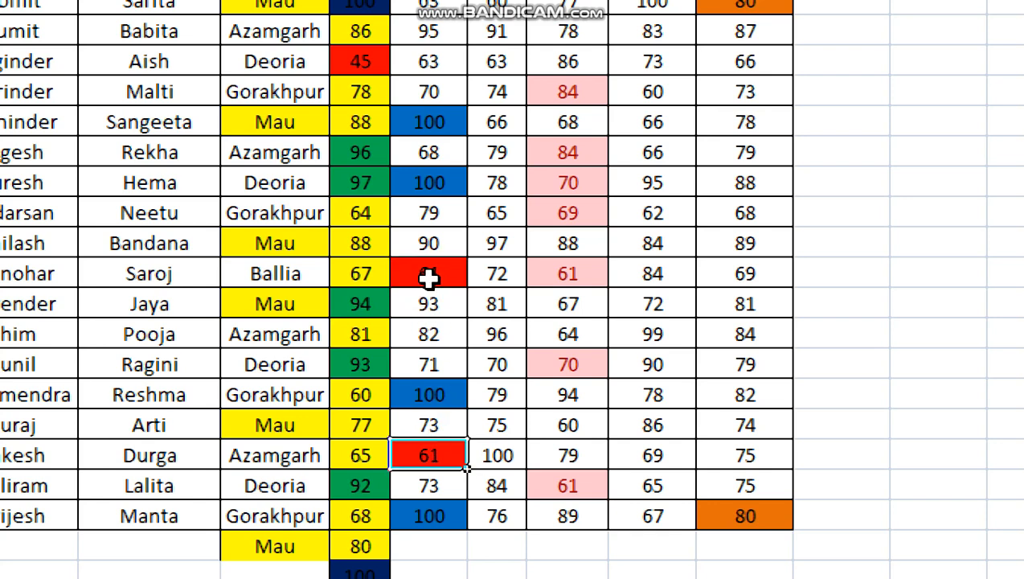
left_click(429, 277)
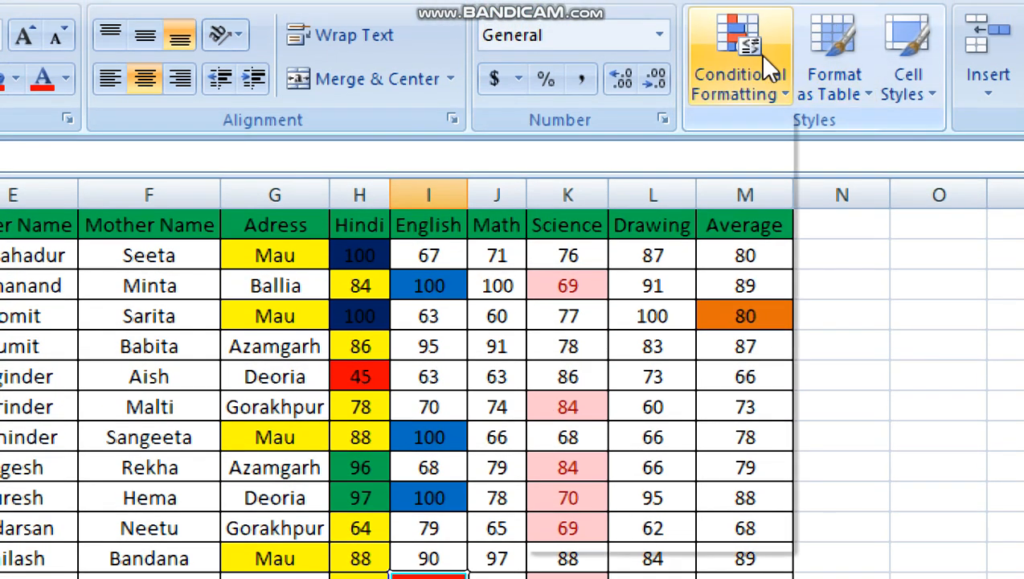
left_click(756, 44)
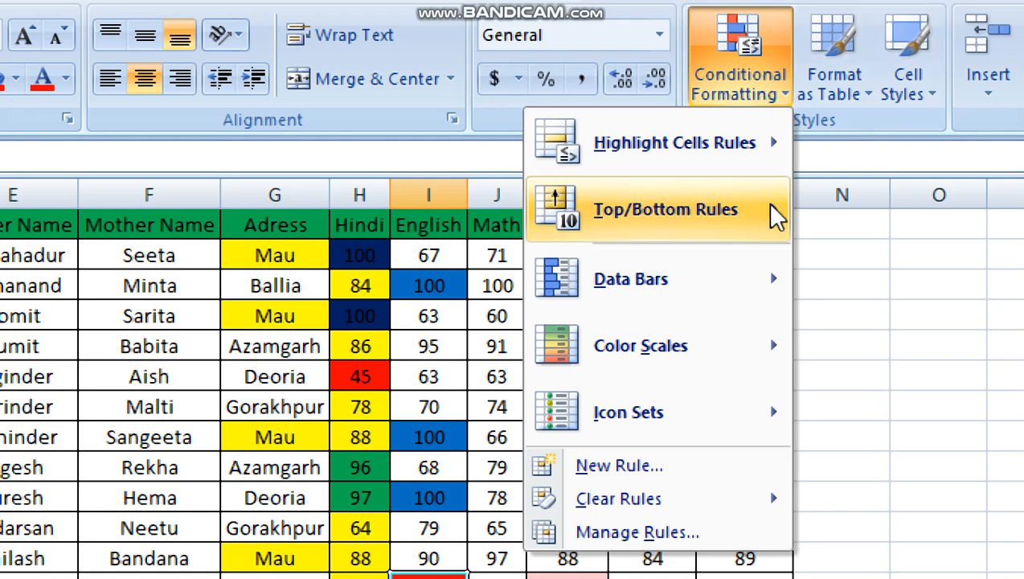
mouse_move(728, 190)
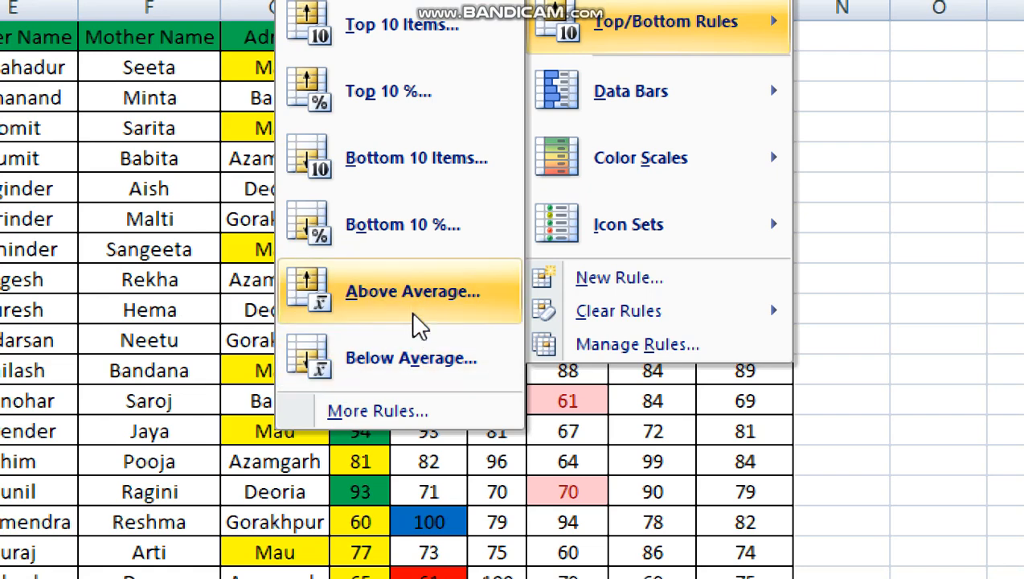
left_click(939, 162)
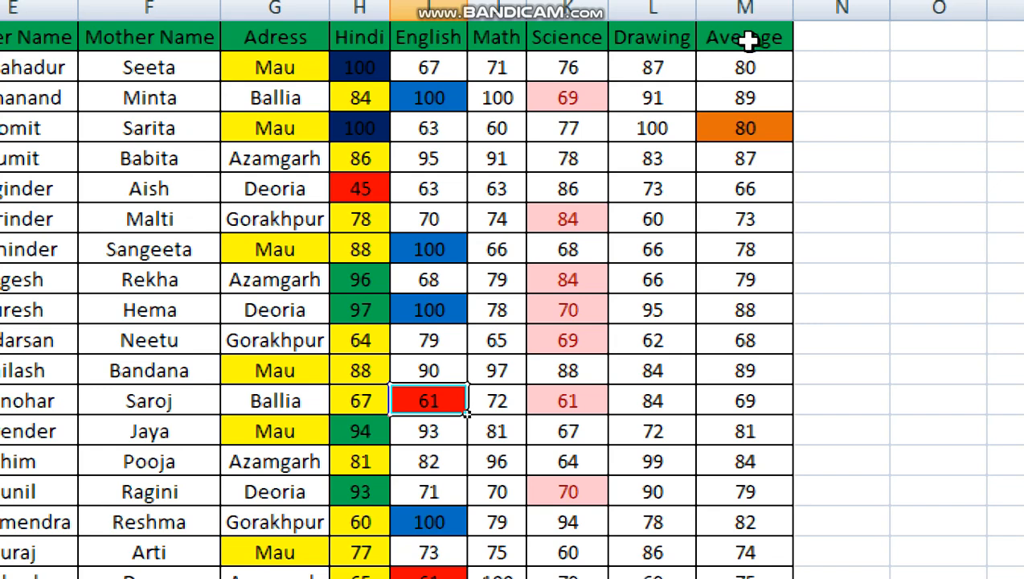
- Check several values in the Average column M and start an Above Average rule for the whole column
left_click(745, 68)
left_click(746, 98)
left_click(745, 188)
left_click(747, 277)
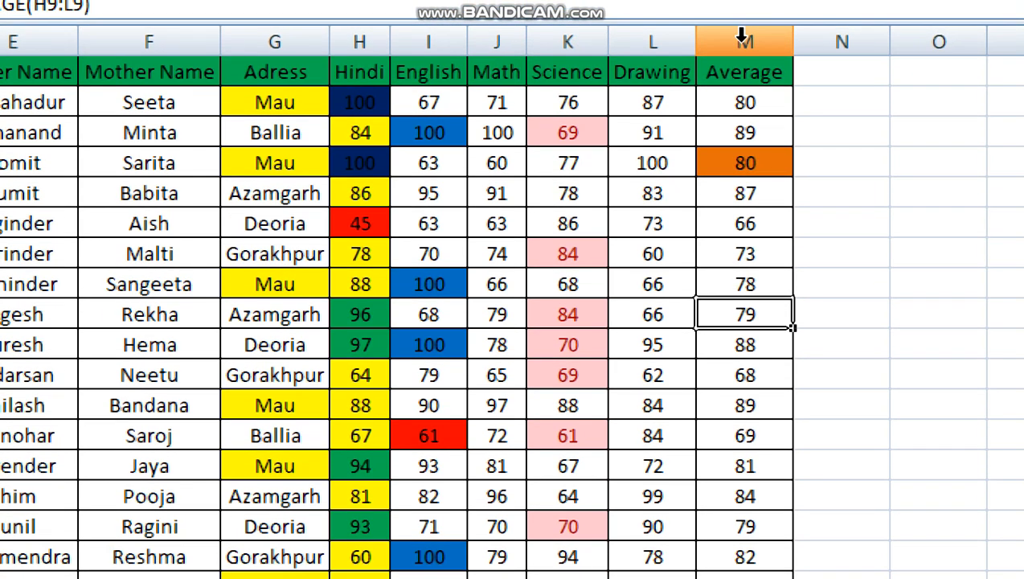
left_click(743, 8)
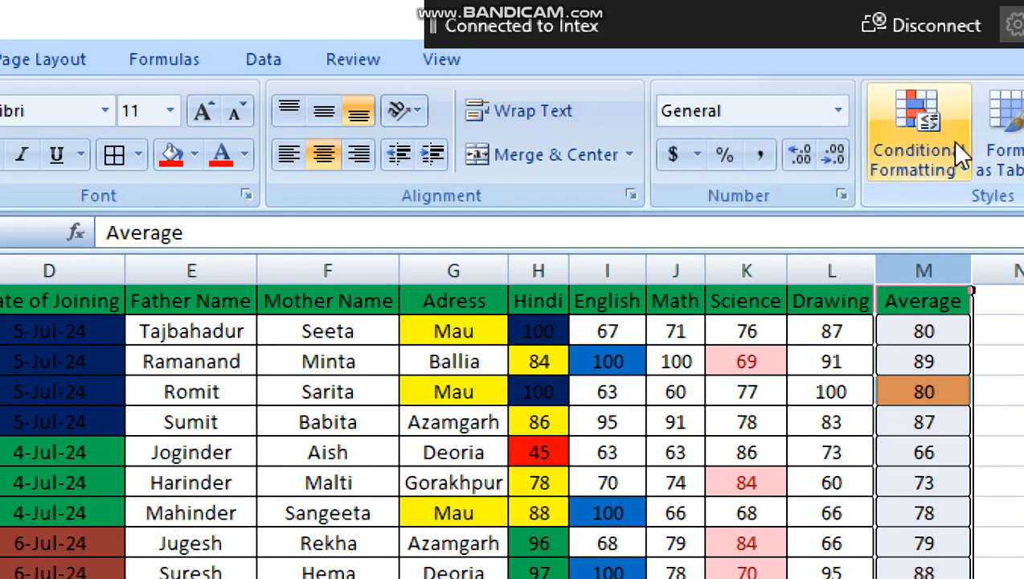
left_click(938, 144)
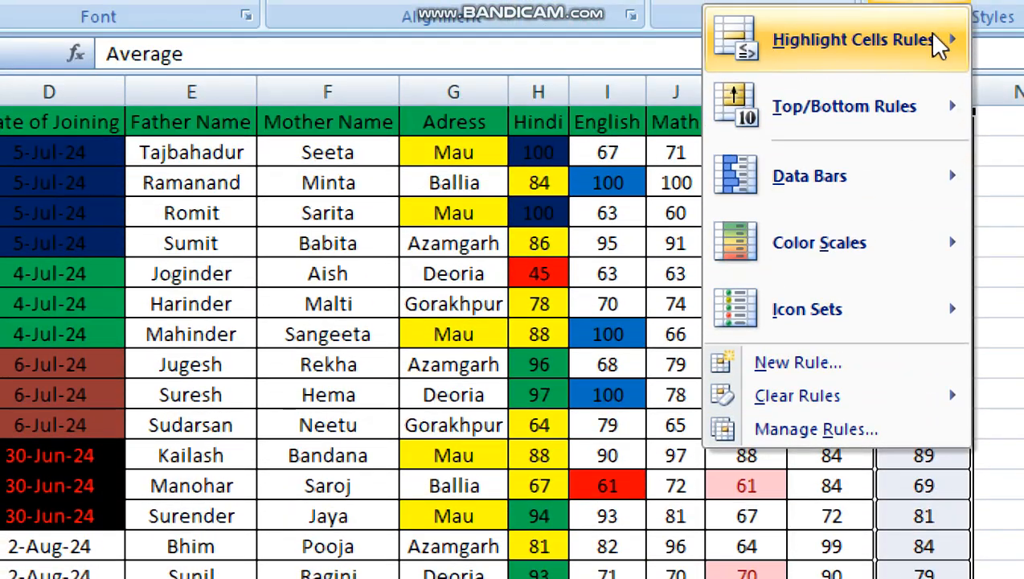
mouse_move(876, 100)
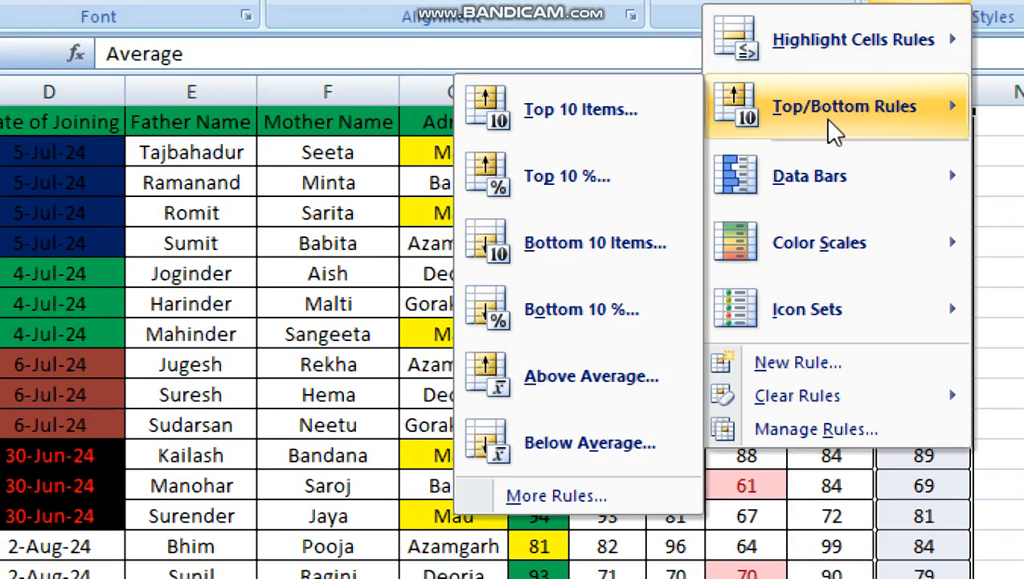
left_click(588, 375)
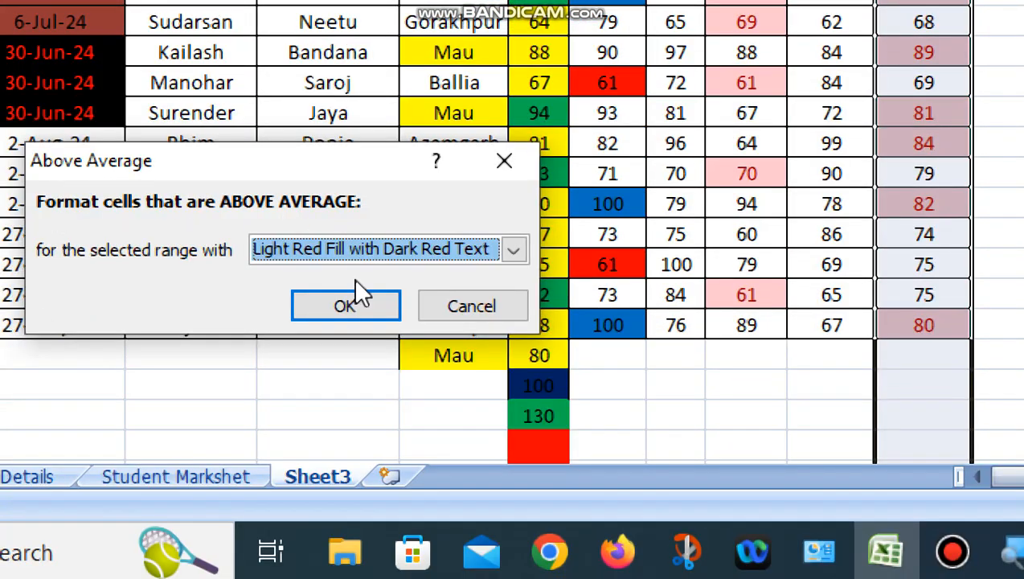
- Give the Average column's above-average rule a custom green fill and apply it
left_click(515, 250)
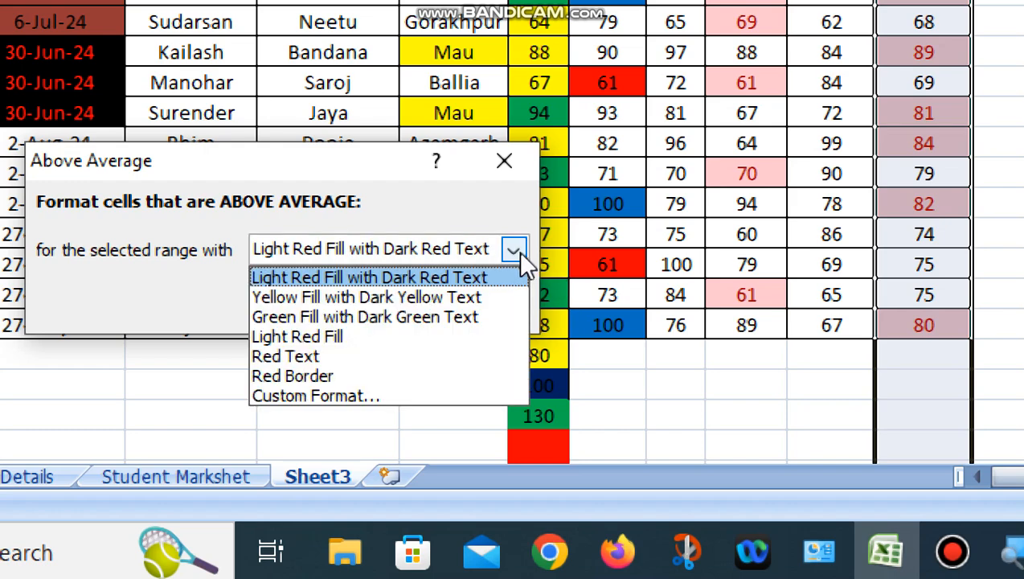
left_click(317, 396)
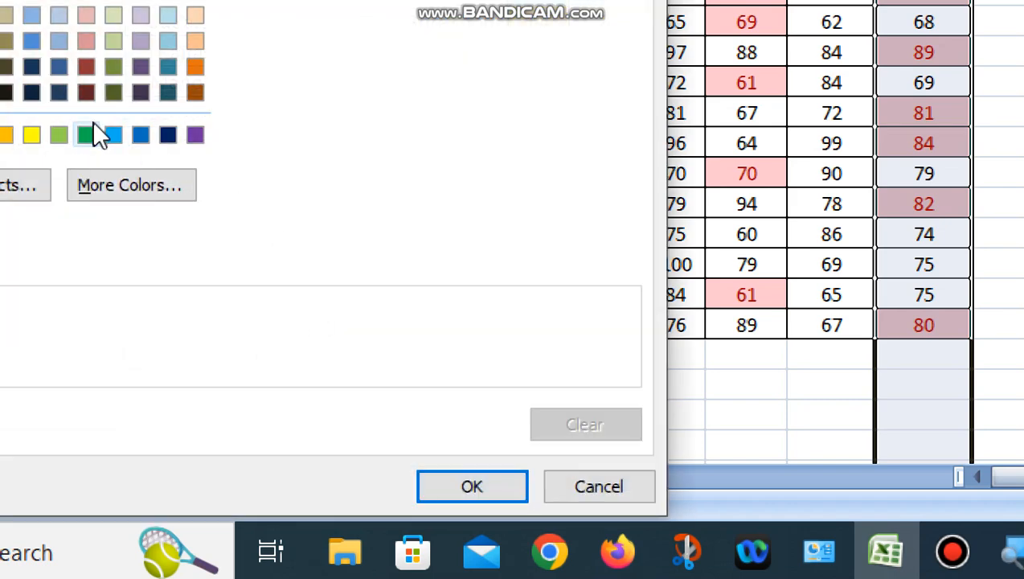
left_click(86, 133)
left_click(470, 487)
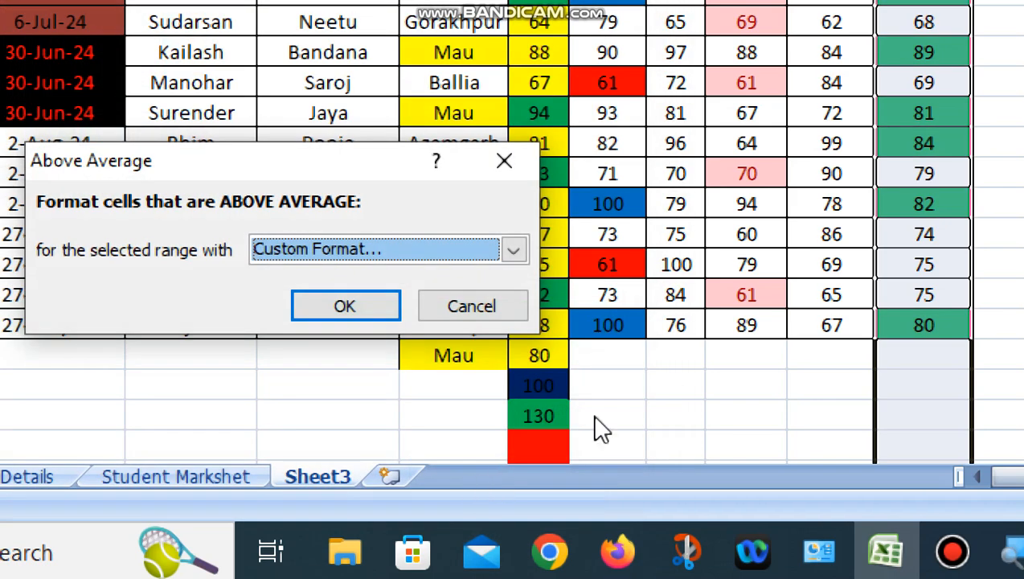
left_click(382, 309)
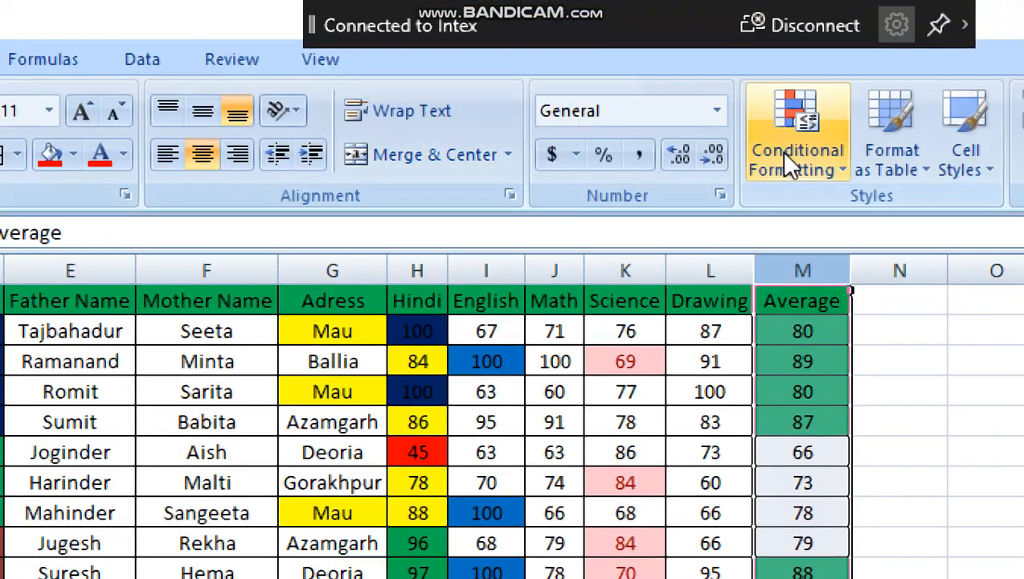
- Add a Below Average rule with a custom red fill to the Average column M
left_click(788, 16)
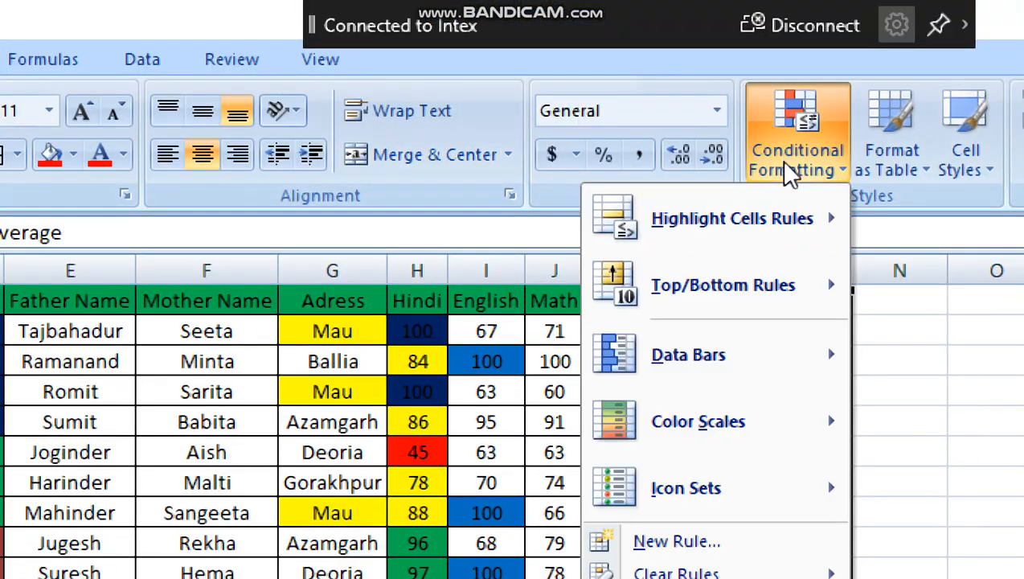
mouse_move(770, 90)
mouse_move(743, 309)
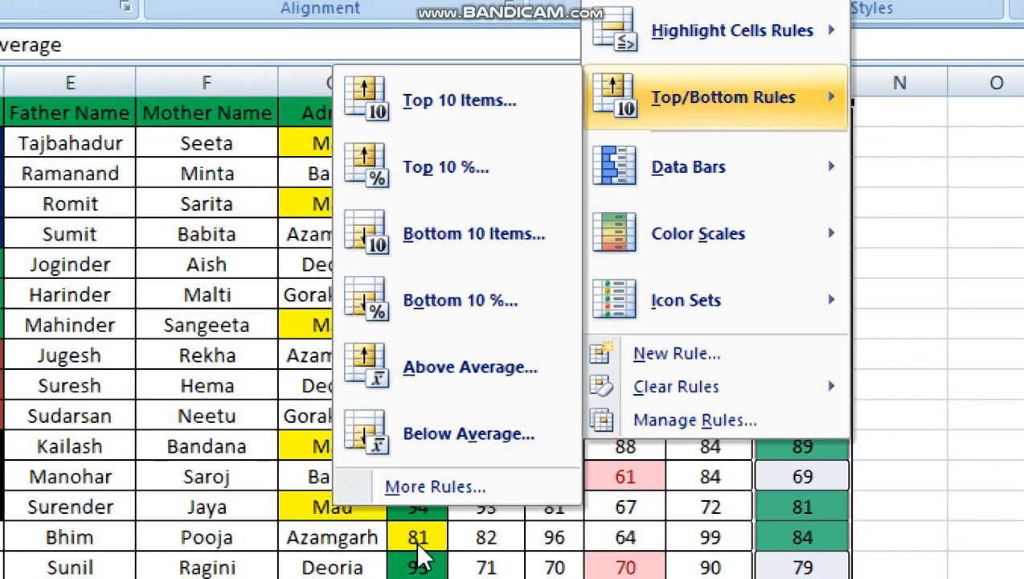
left_click(469, 447)
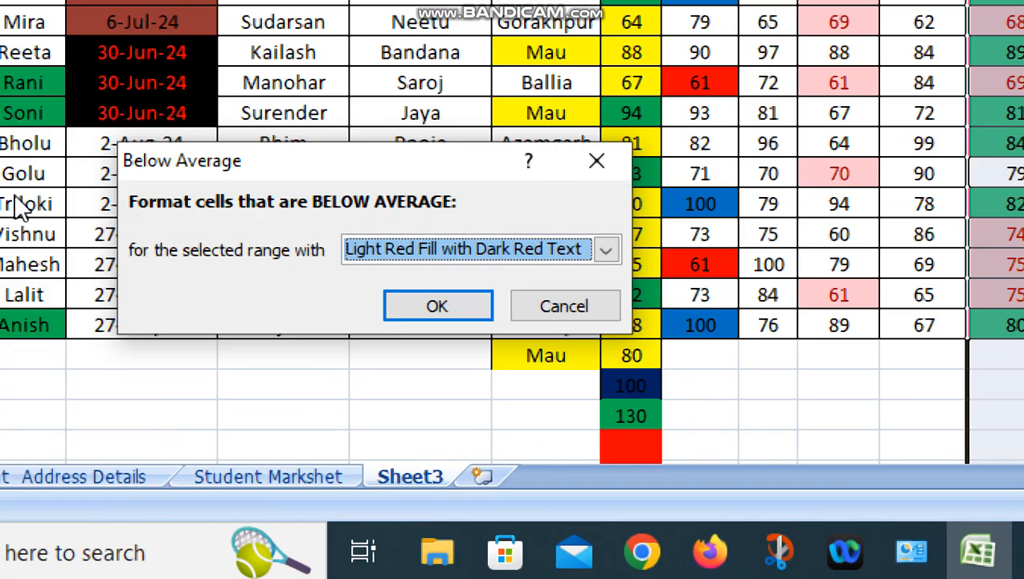
left_click(609, 254)
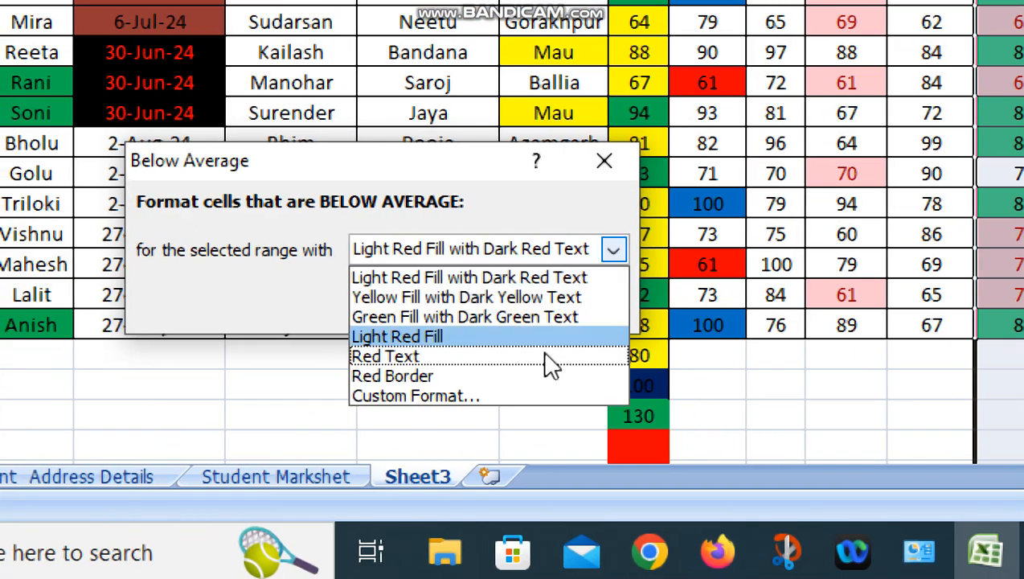
left_click(406, 397)
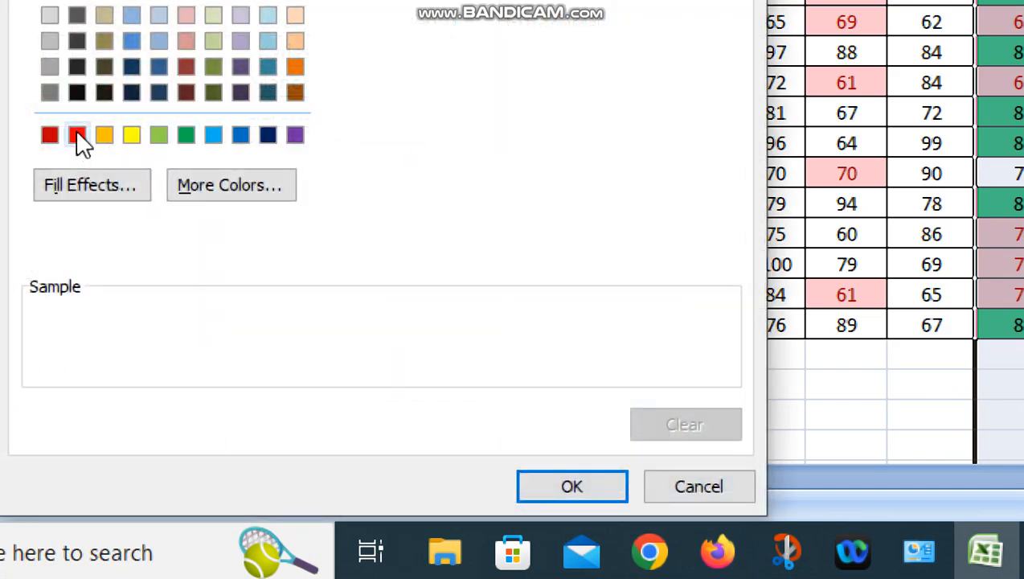
left_click(77, 136)
left_click(573, 486)
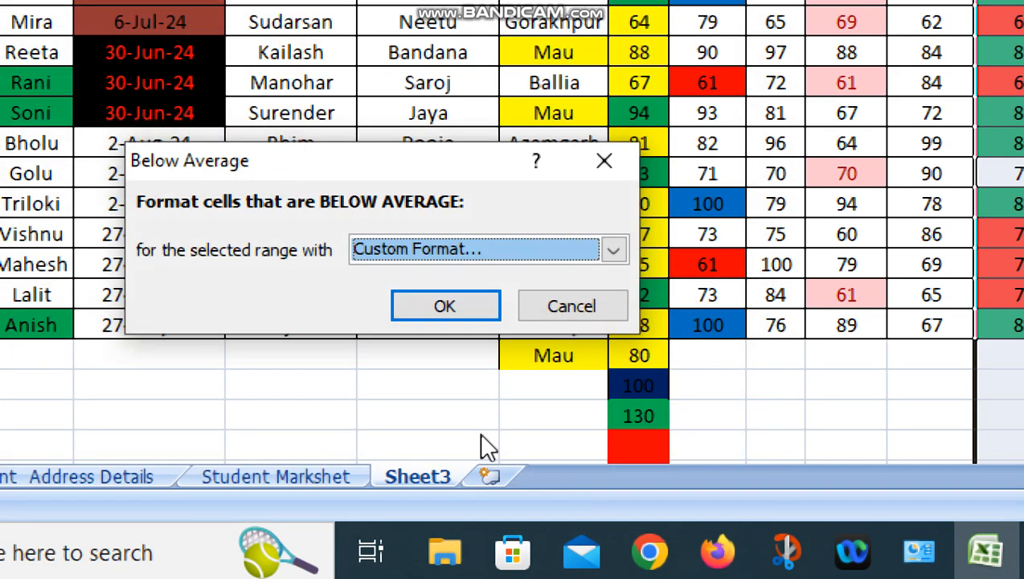
left_click(445, 305)
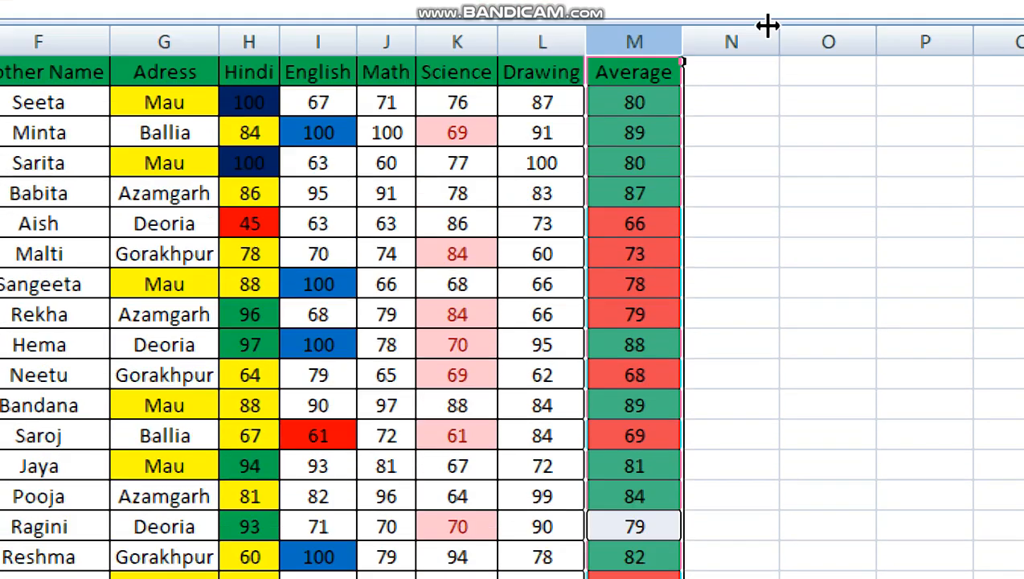
- Examine which values in the Average column are highlighted as above or below average
left_click(634, 255)
left_click(634, 315)
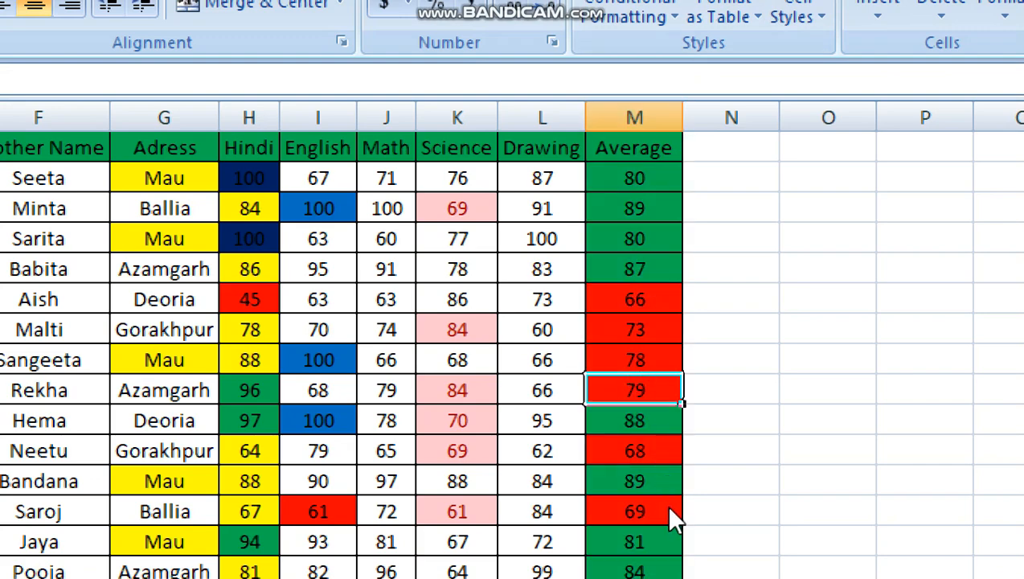
left_click(655, 568)
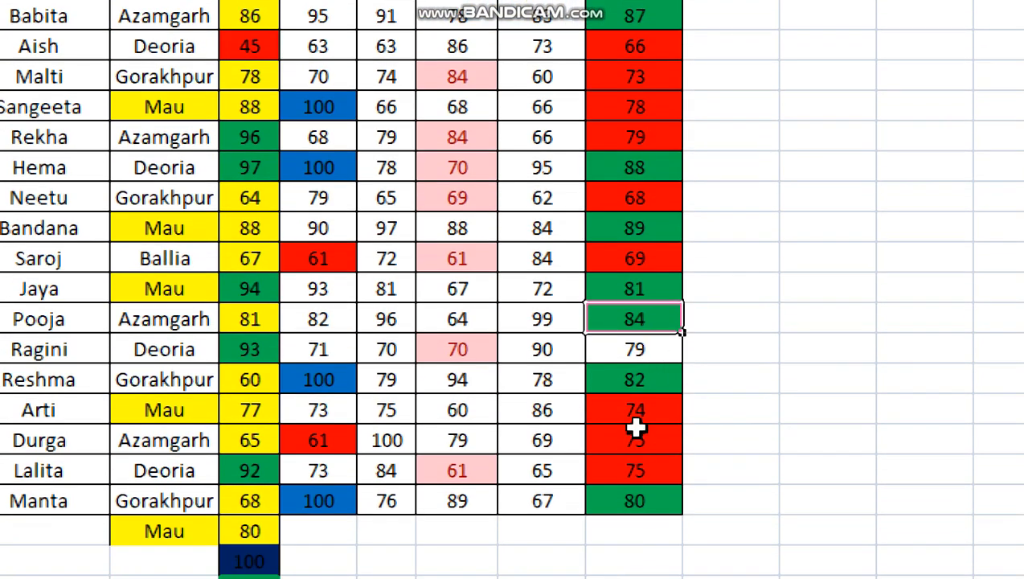
- Show the student averages in column M with three decimal places
left_click(635, 412)
left_click(643, 471)
left_click(627, 502)
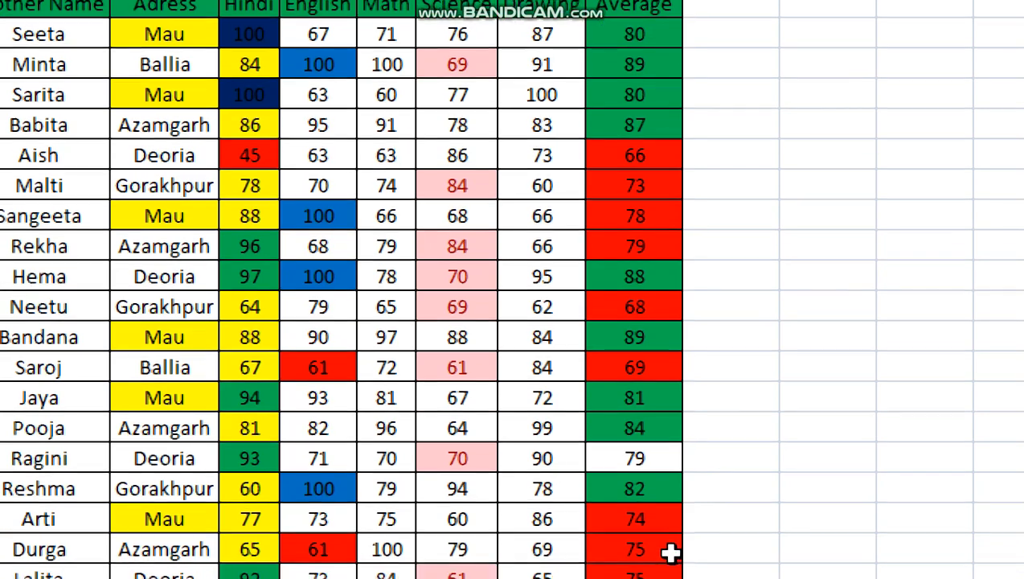
left_click(638, 452)
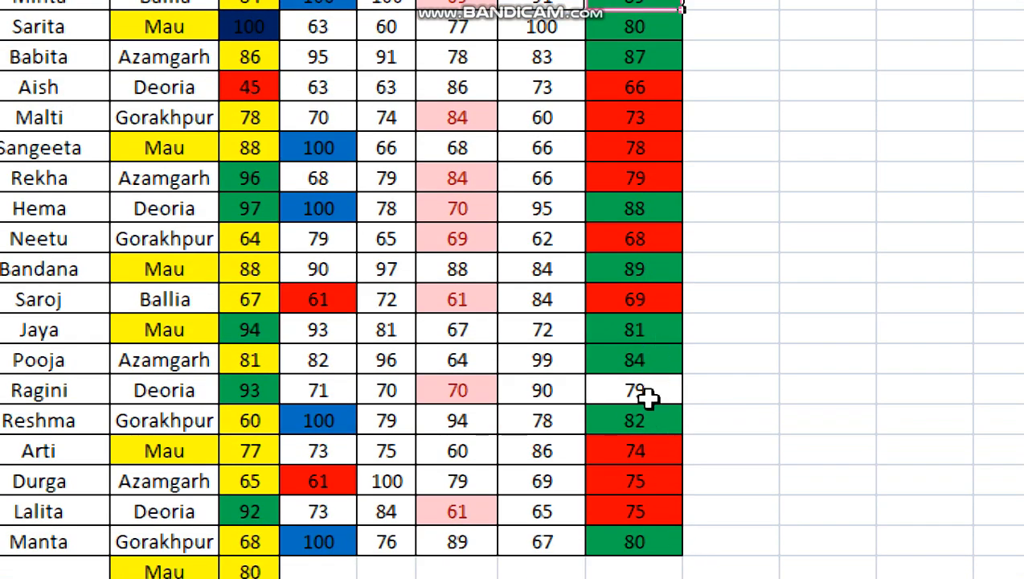
left_click(649, 398)
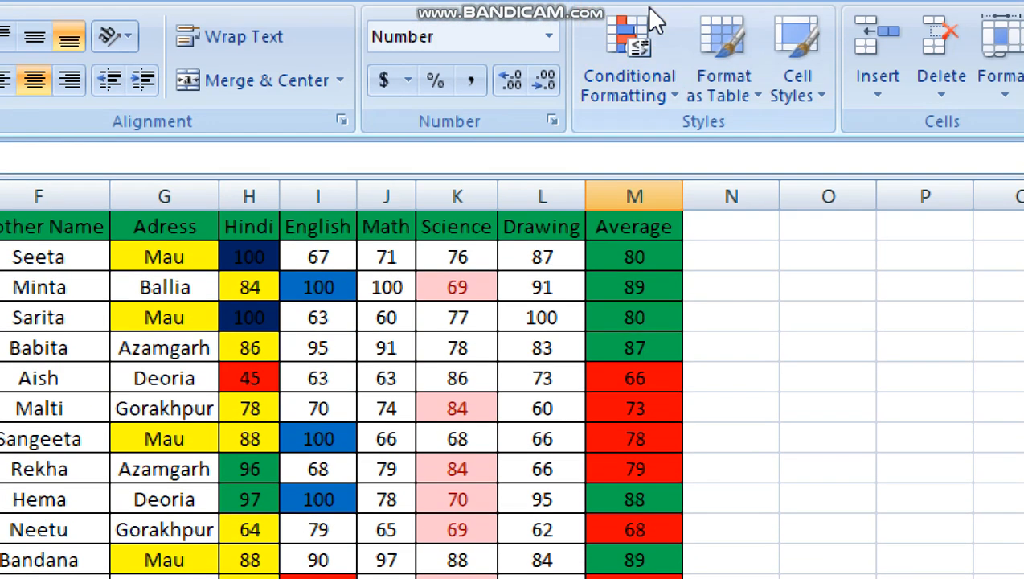
left_click_drag(638, 259, 642, 522)
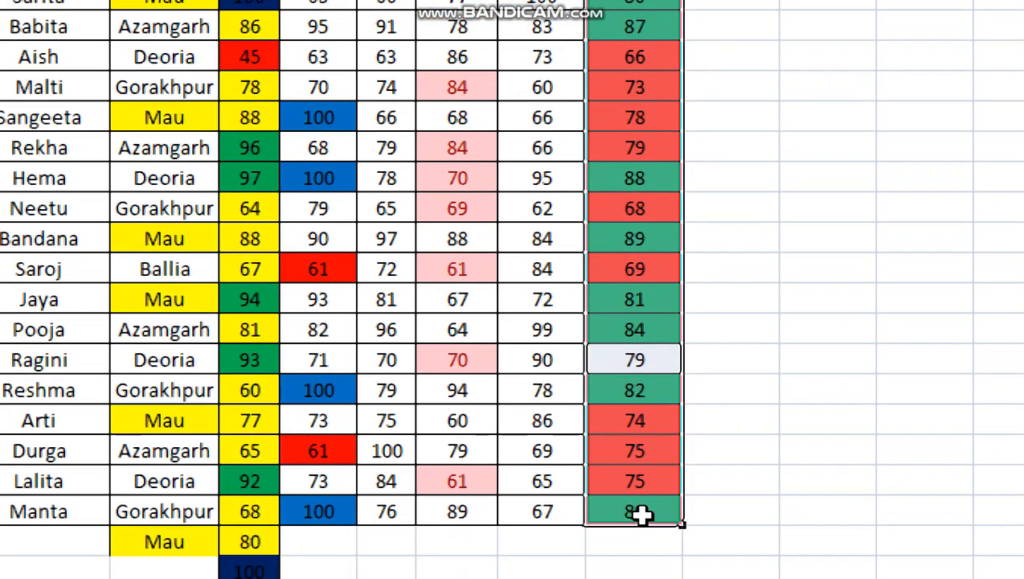
left_click(511, 154)
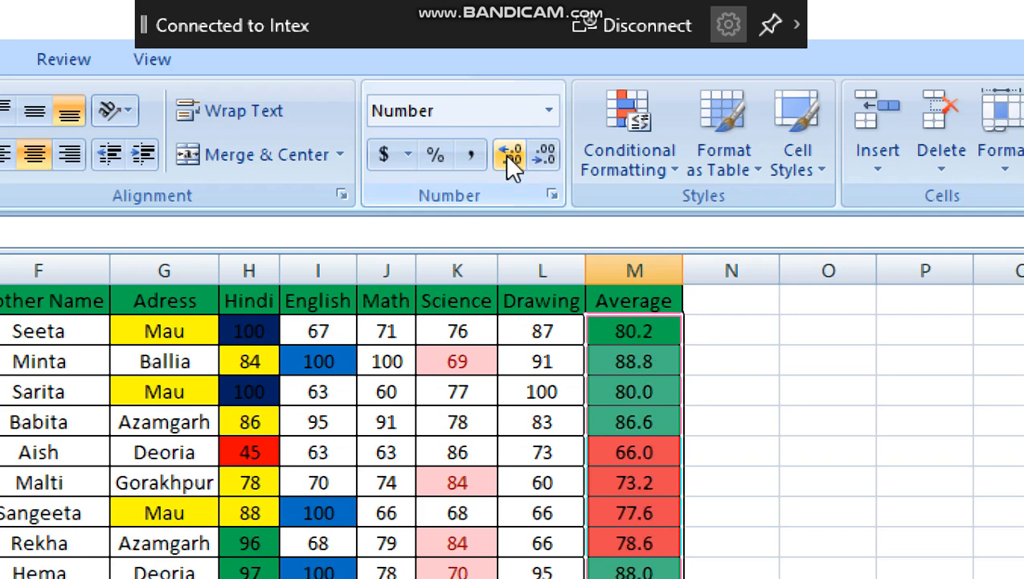
left_click(511, 153)
left_click(511, 153)
- Examine the three-decimal averages in column M against their red and green fills, including the one cell without a fill
left_click(655, 573)
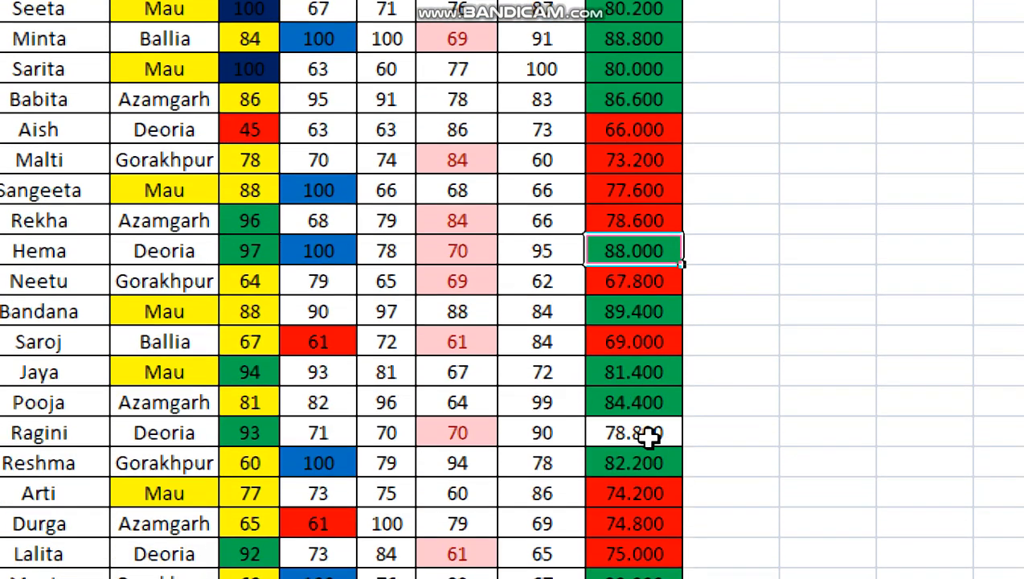
left_click(649, 435)
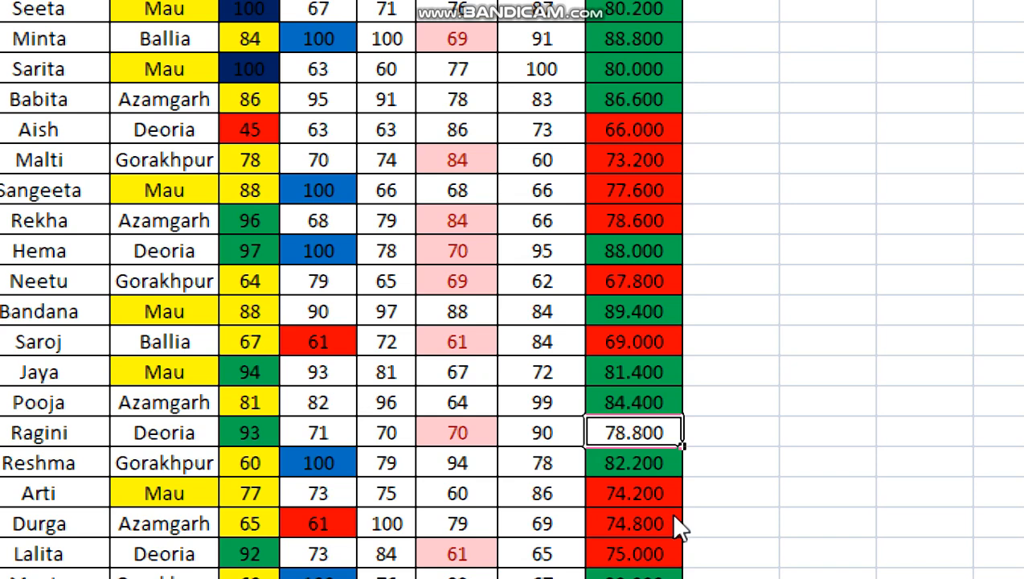
left_click(628, 223)
key("ctrl+c")
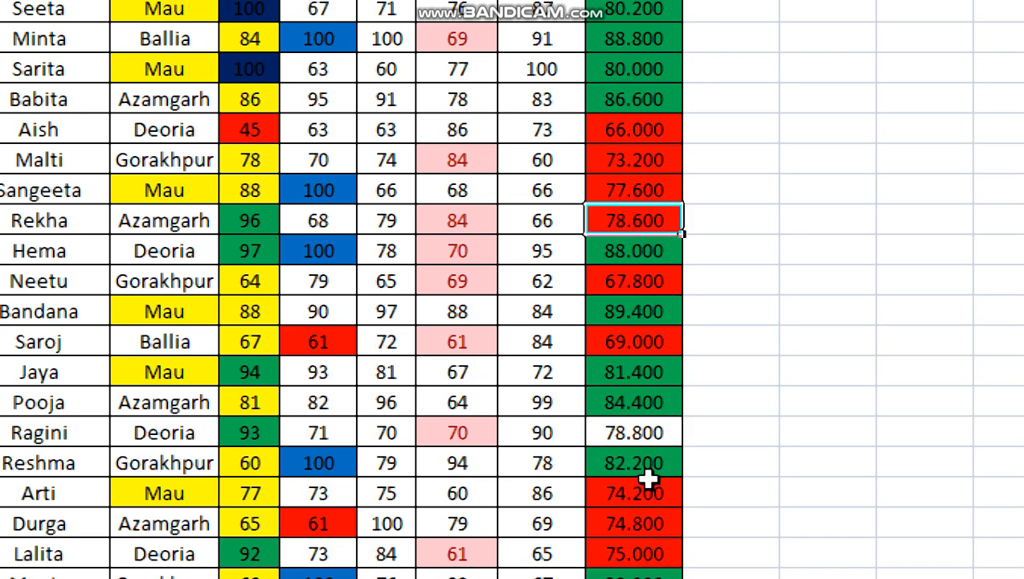
left_click(645, 441)
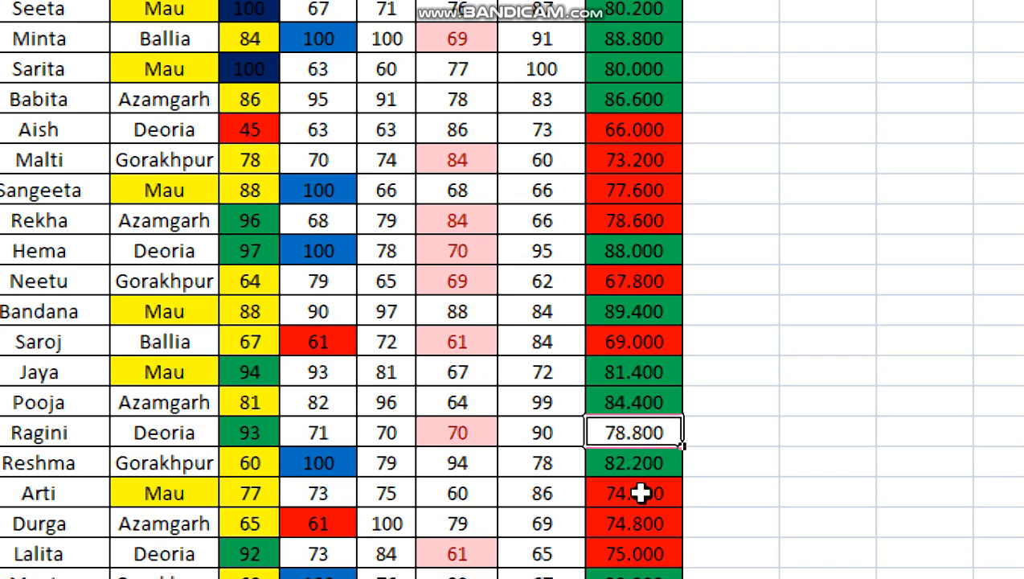
left_click(655, 130)
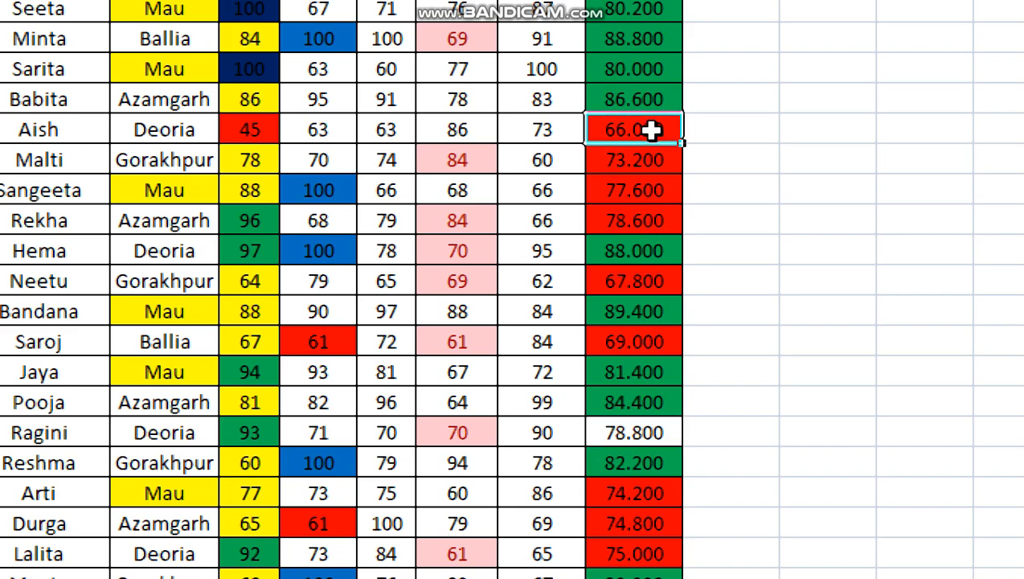
left_click(667, 68)
left_click(635, 39)
left_click(635, 24)
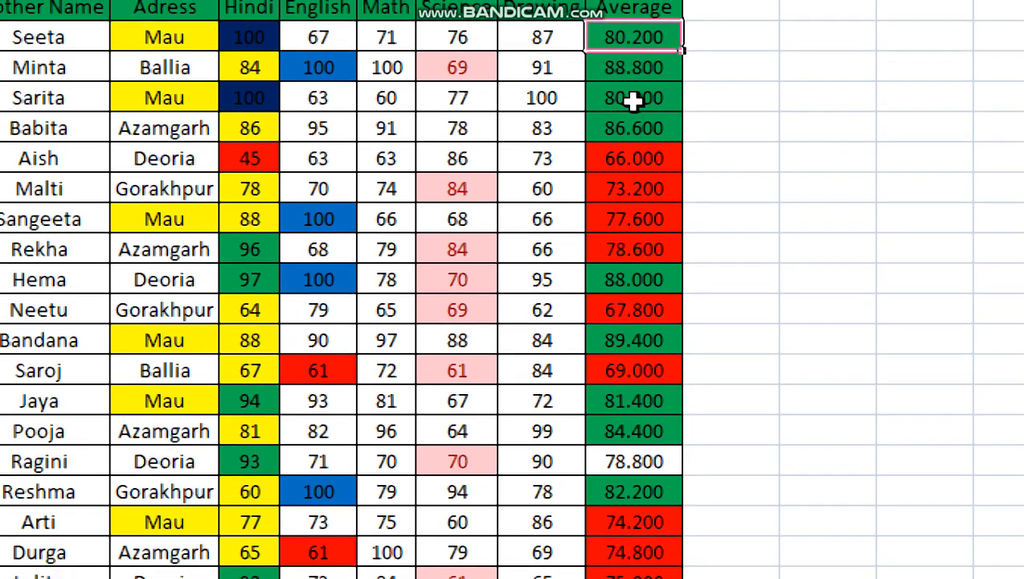
left_click(635, 83)
left_click(663, 173)
left_click(629, 233)
left_click(628, 283)
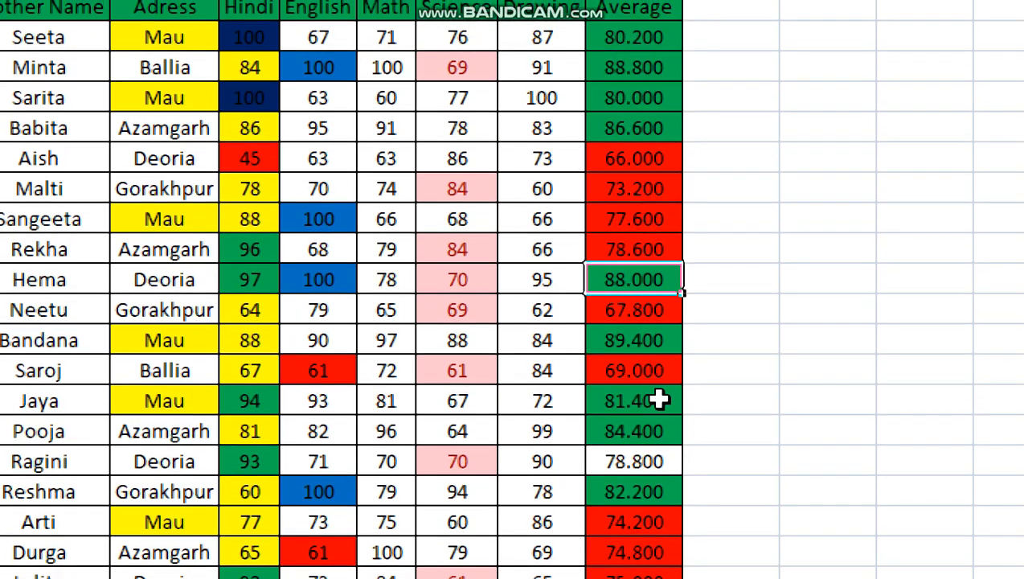
left_click(624, 43)
left_click(647, 176)
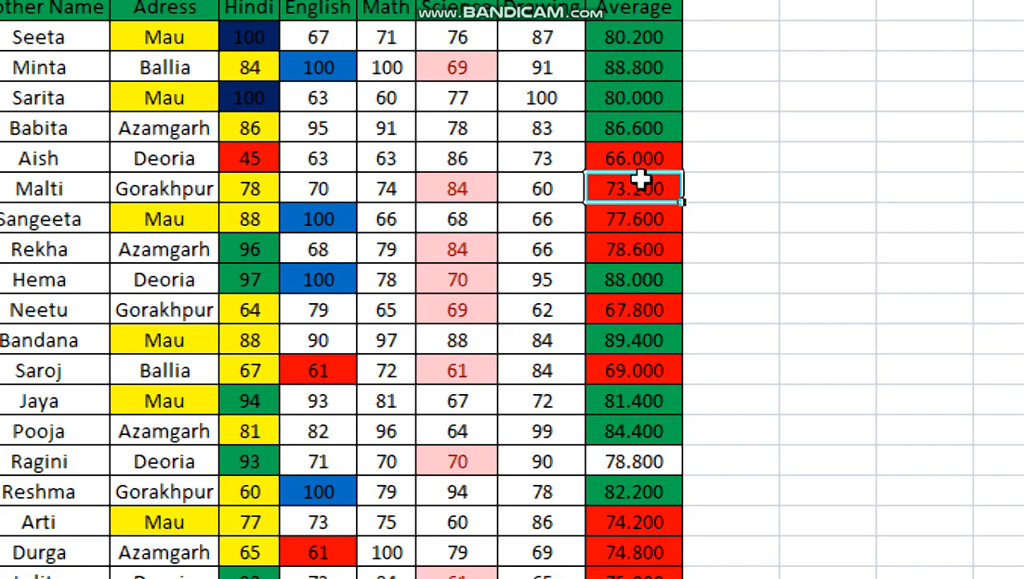
left_click(656, 314)
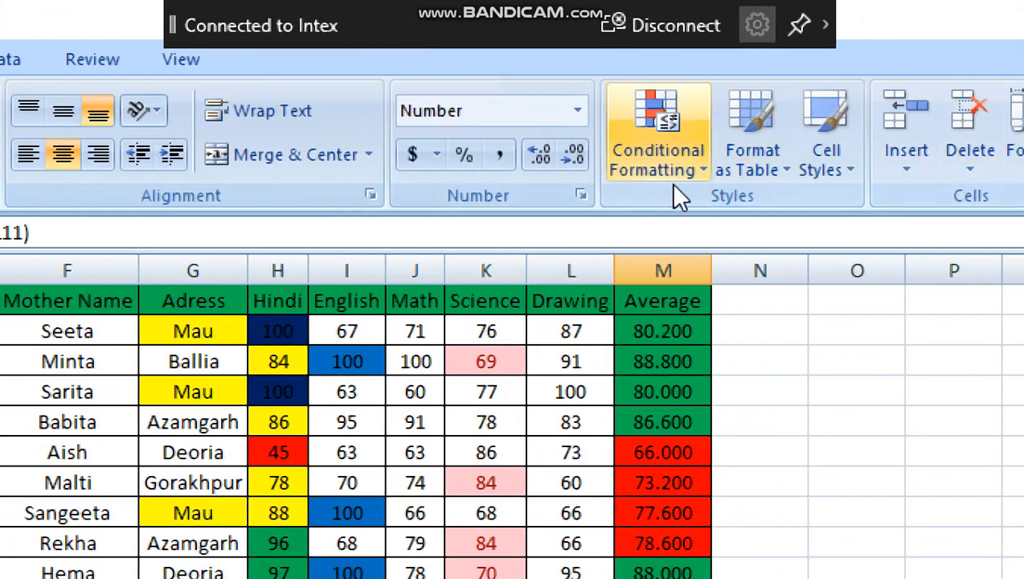
left_click(658, 165)
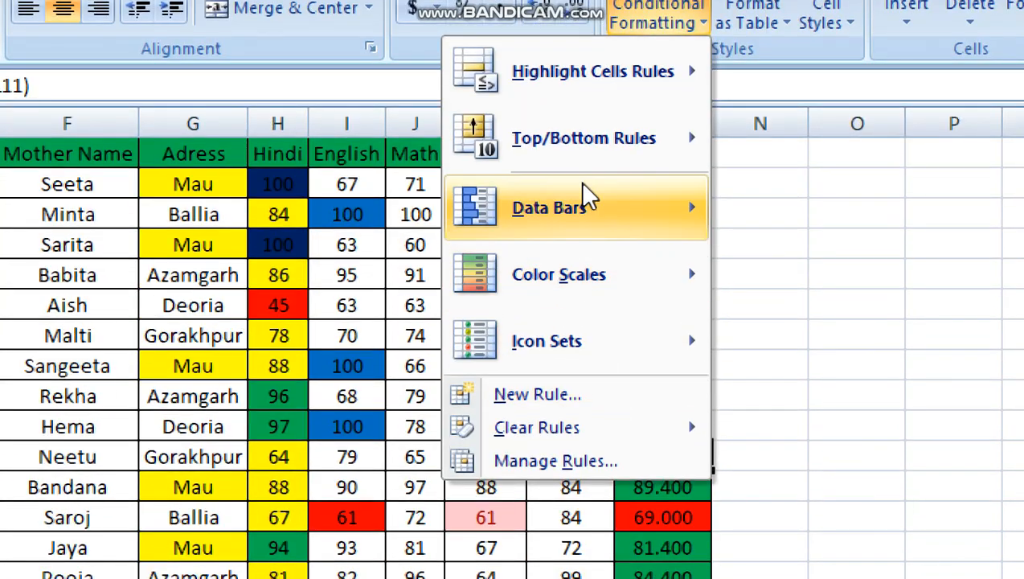
mouse_move(582, 350)
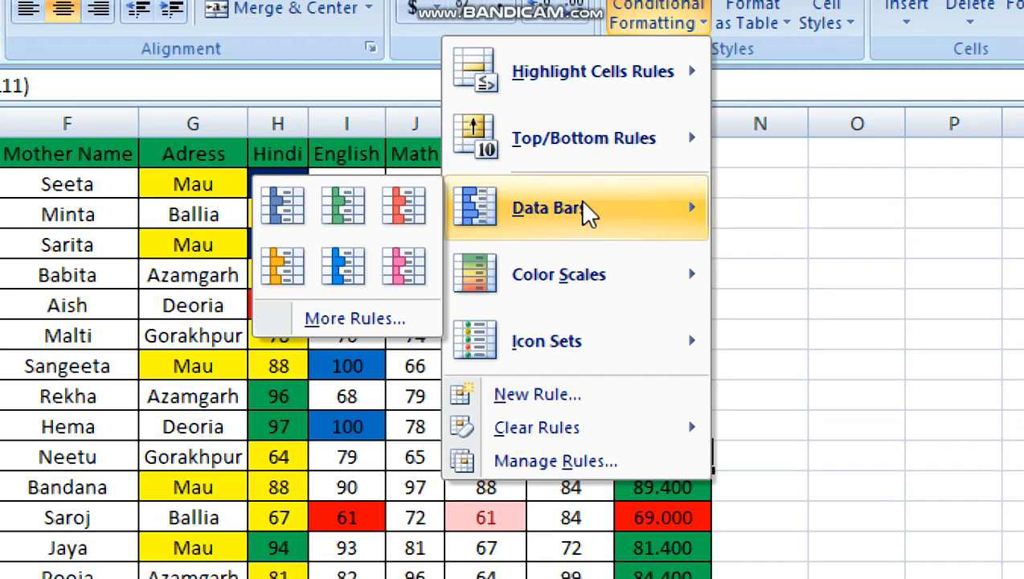
left_click(161, 267)
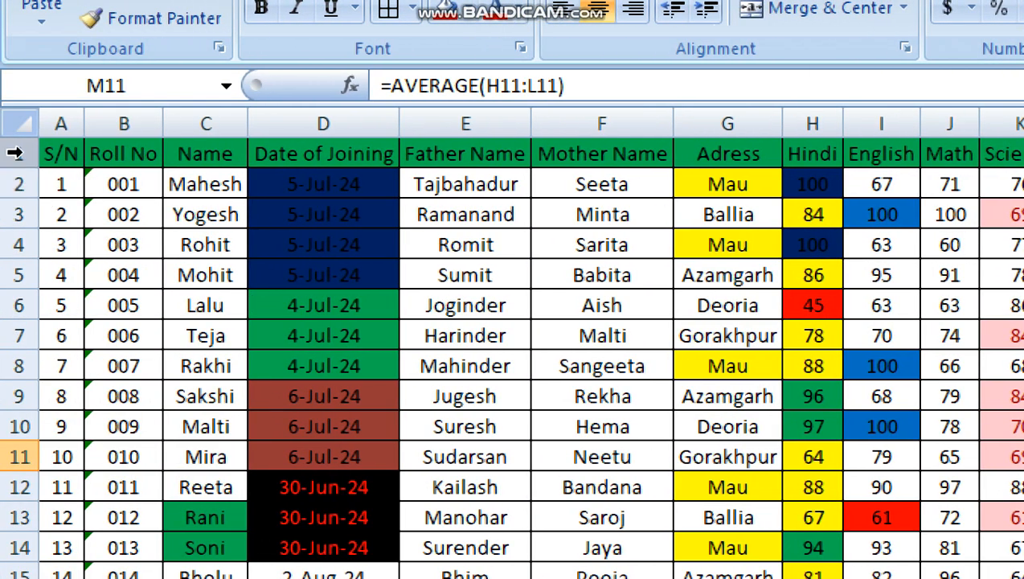
- Select the whole sheet and clear the conditional formatting rules from the selected cells
left_click(19, 123)
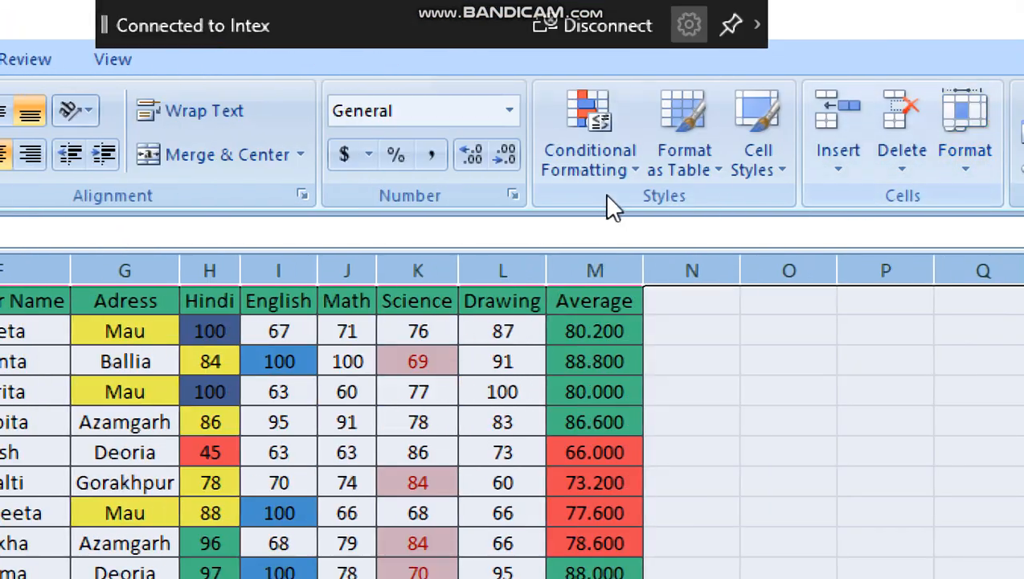
left_click(620, 159)
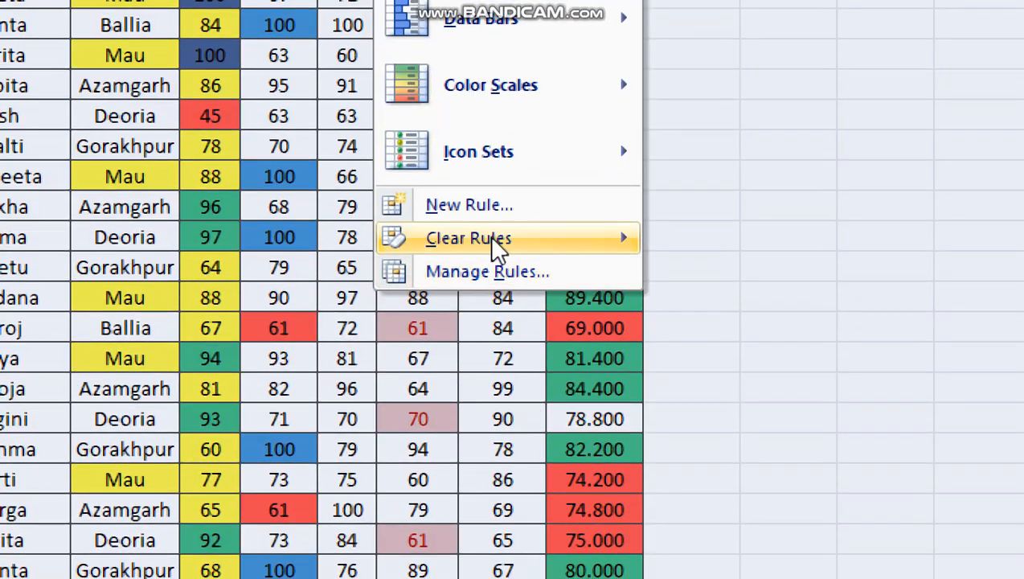
mouse_move(493, 279)
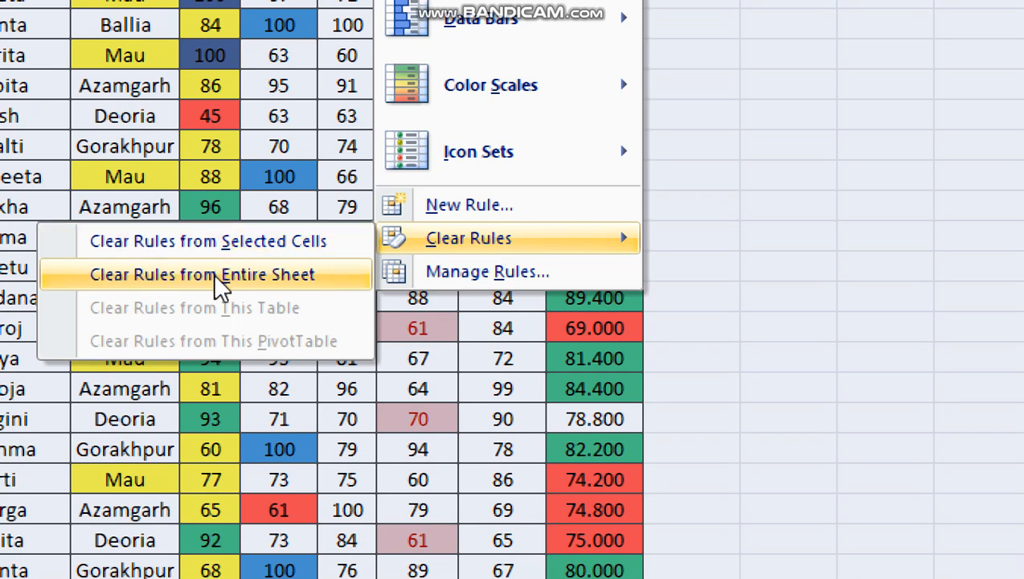
left_click(214, 255)
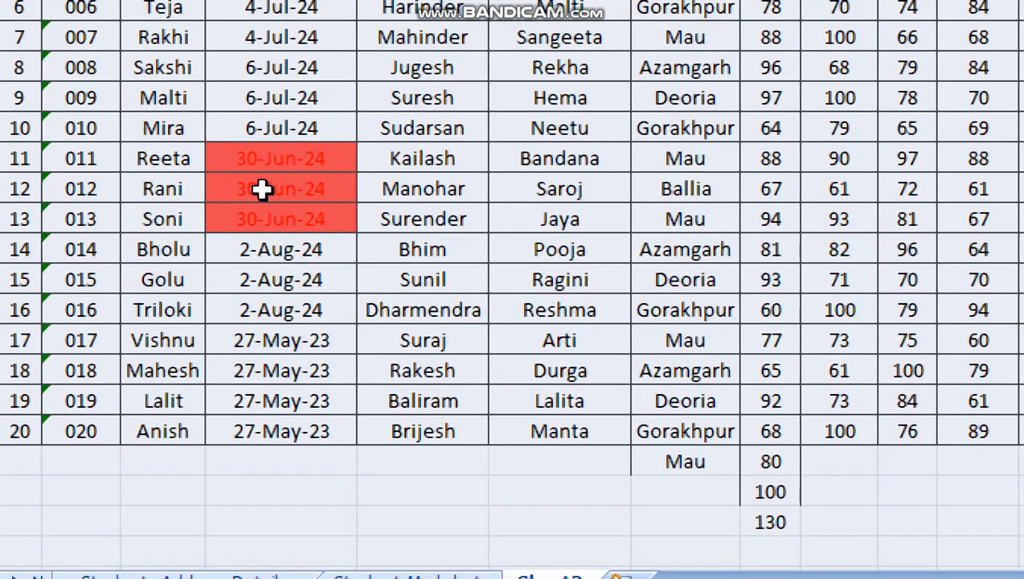
- Select the three 30-Jun-24 cells in the Date of Joining column
left_click_drag(269, 153, 274, 218)
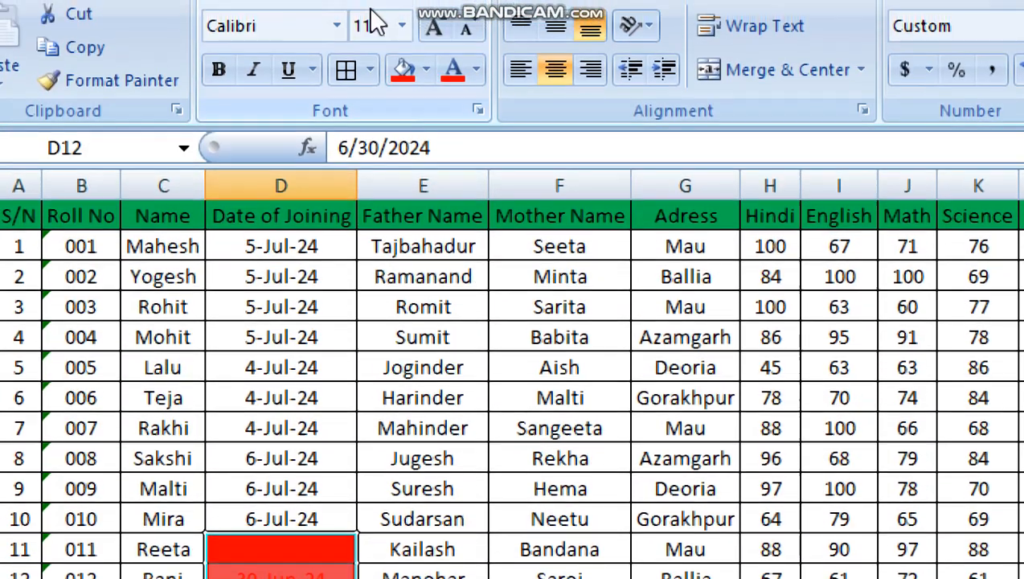